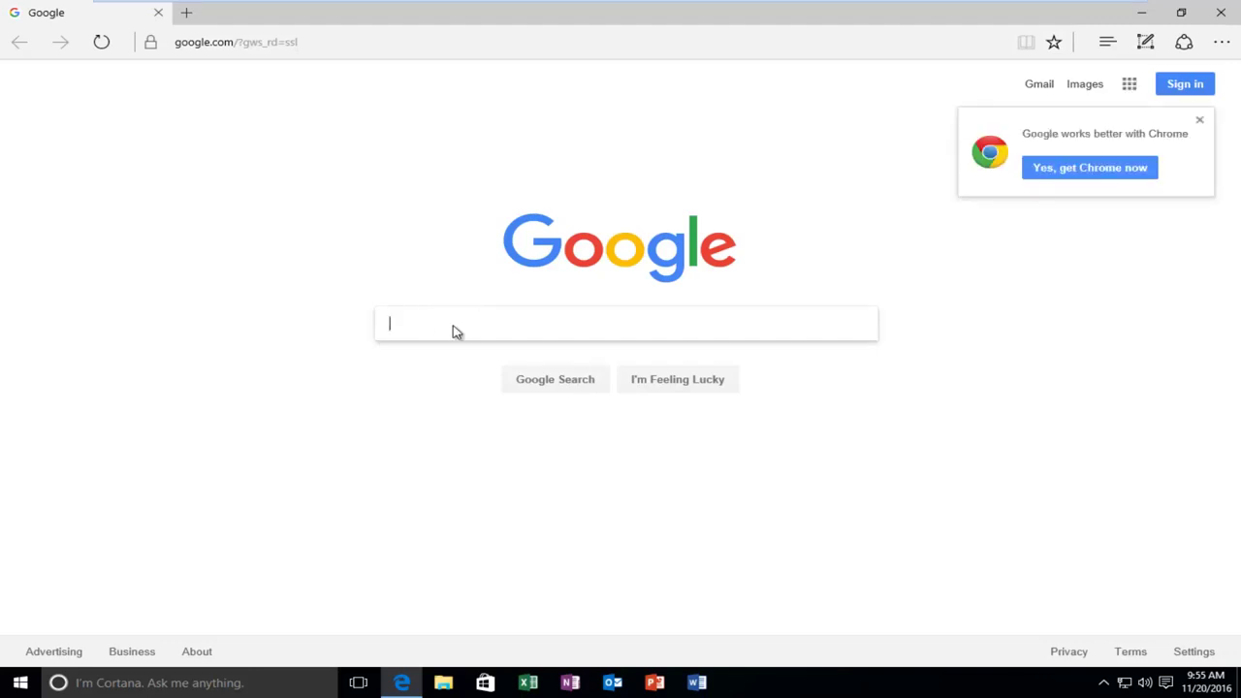
Step: Search Google for 'directx' and open Microsoft's DirectX End-User Runtime Web Installer result
{"action": "type", "text": "directx"}
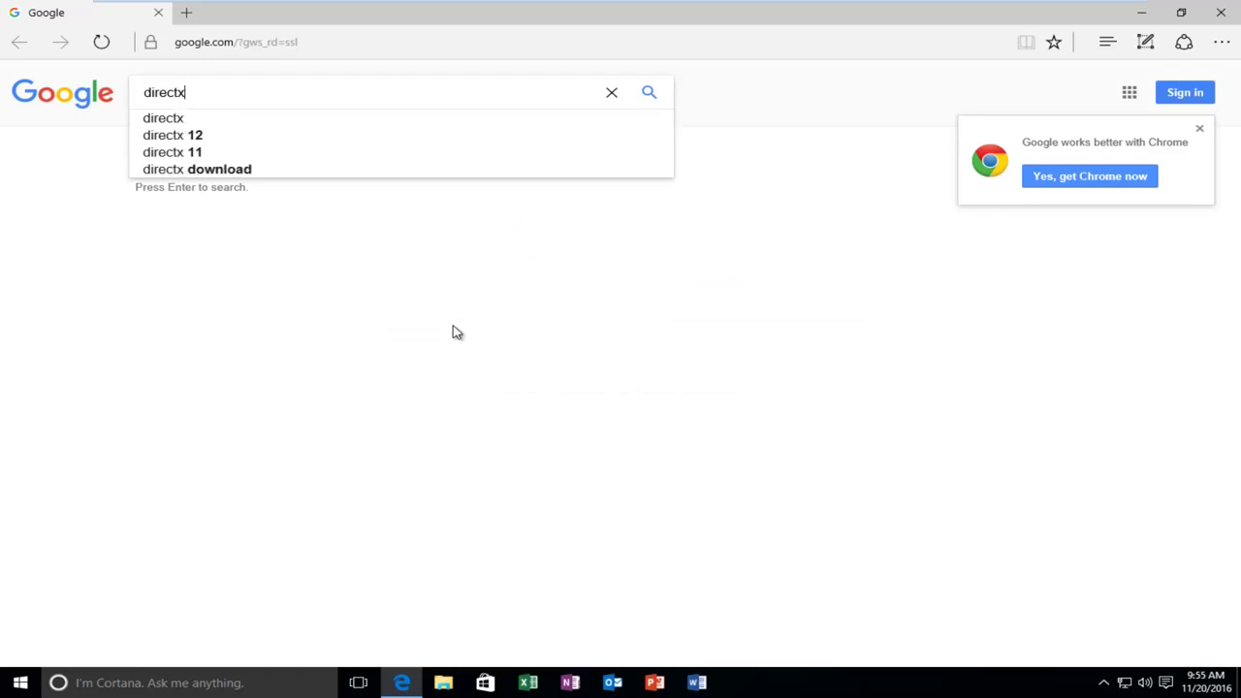
{"action": "key", "text": "Return"}
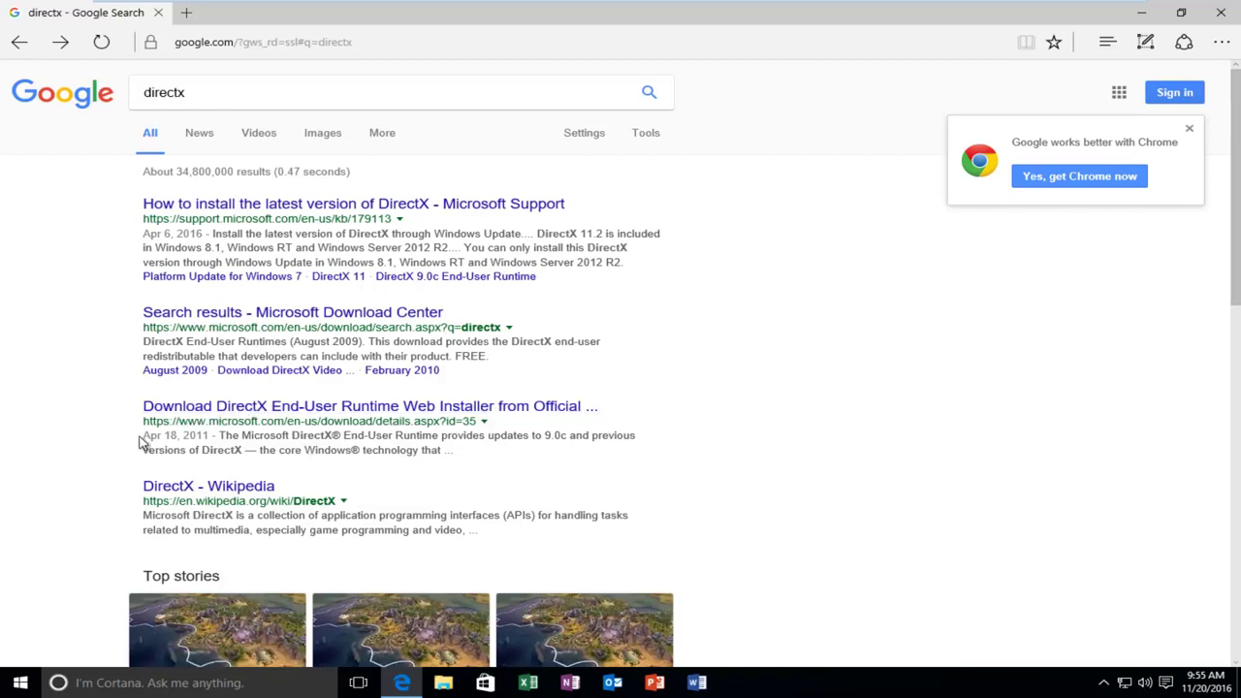
{"action": "left_click_drag", "start_coordinate": [140, 436], "coordinate": [202, 438]}
{"action": "left_click", "coordinate": [223, 446]}
{"action": "left_click_drag", "start_coordinate": [209, 422], "coordinate": [283, 424]}
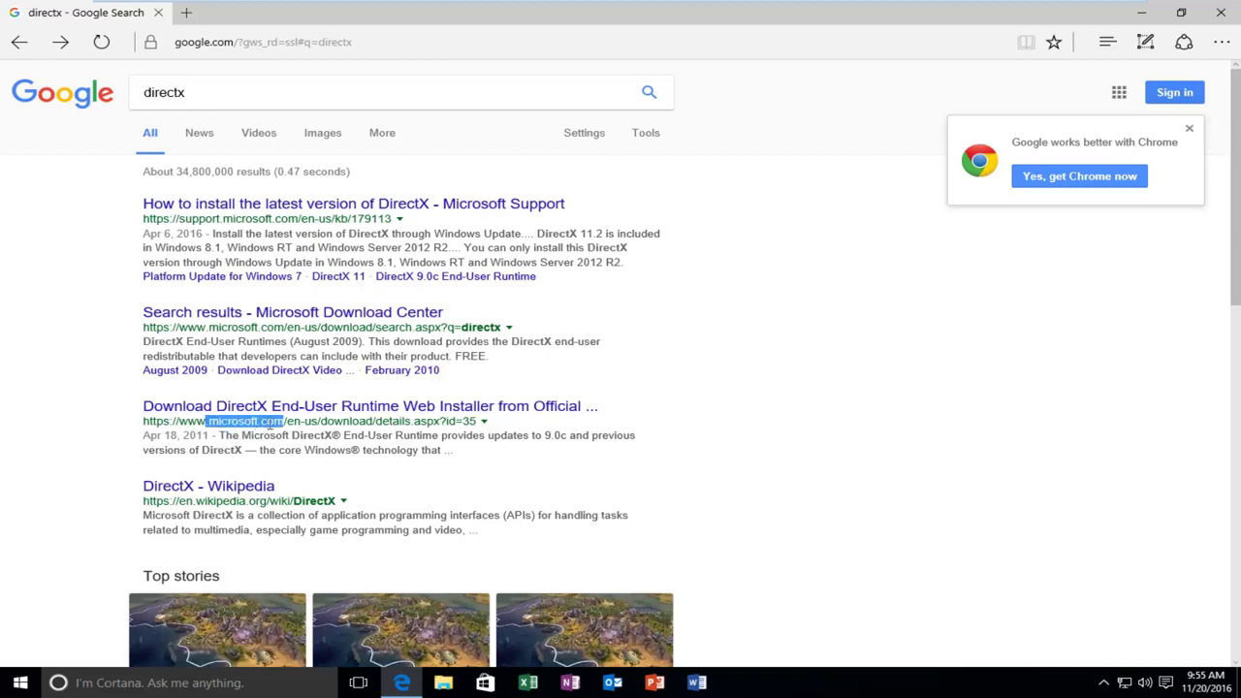
{"action": "left_click", "coordinate": [217, 413]}
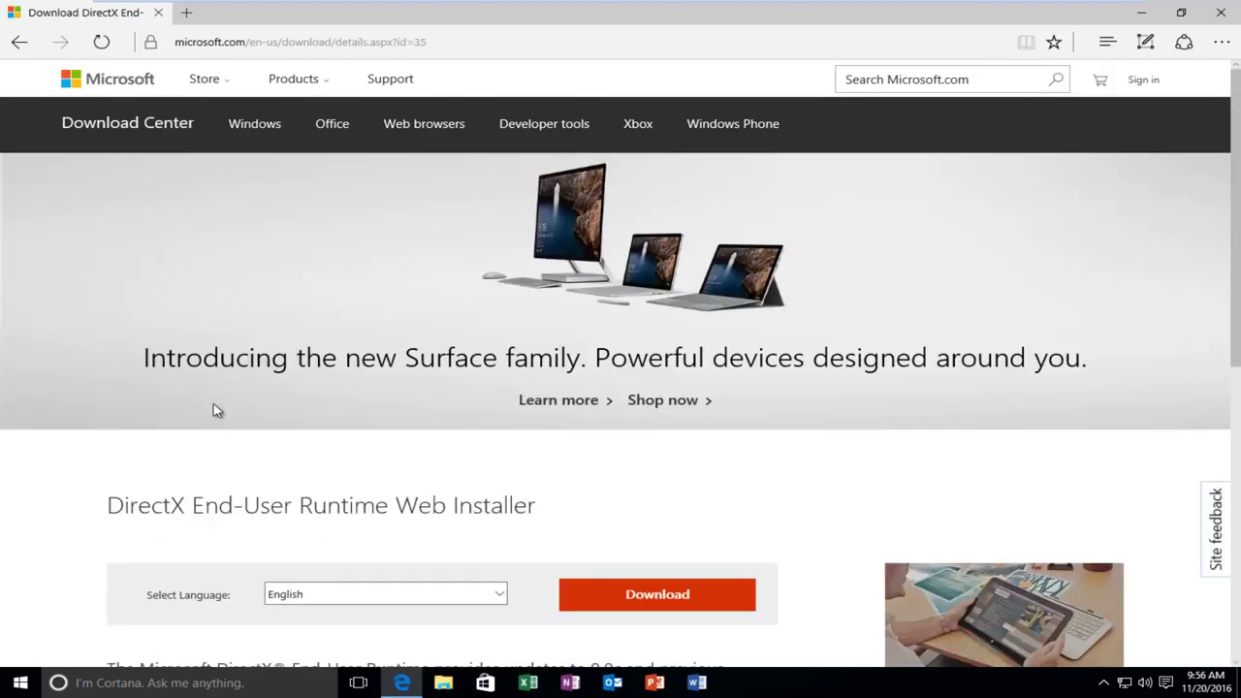
Step: Download dxwebsetup.exe in English, declining the MSN homepage and Bing add-on
{"action": "scroll", "coordinate": [212, 407], "scroll_direction": "down", "scroll_amount": 3}
{"action": "scroll", "coordinate": [244, 369], "scroll_direction": "down", "scroll_amount": 1}
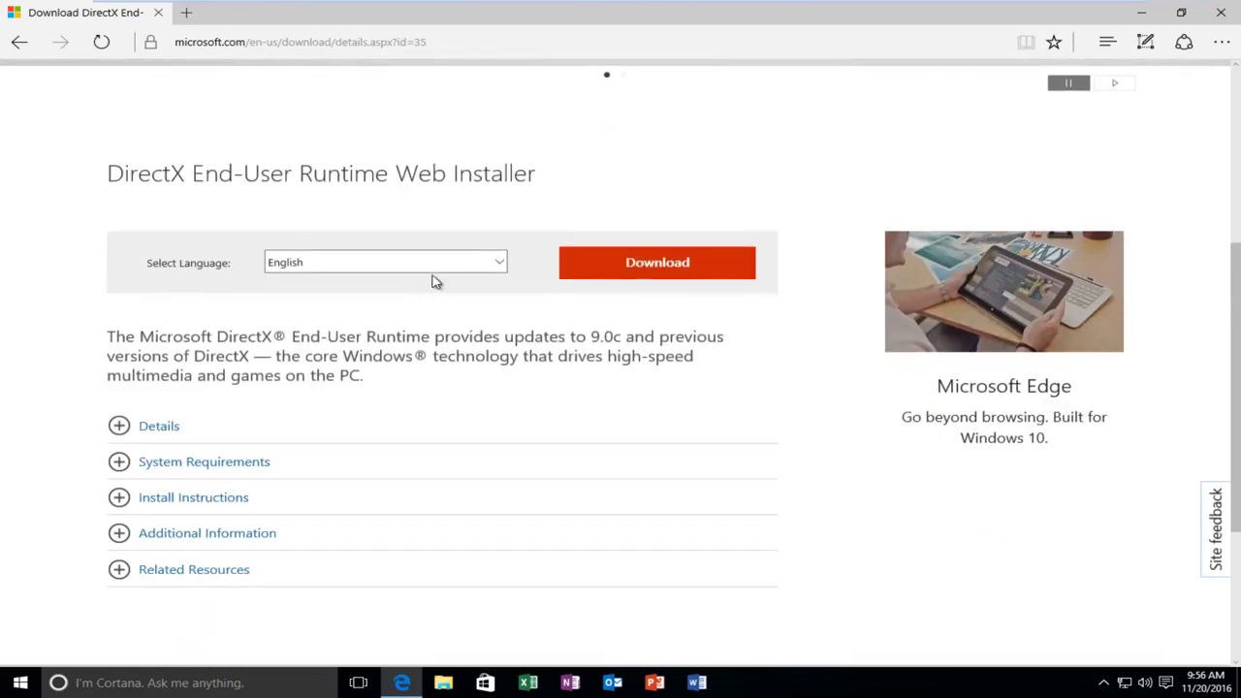
{"action": "left_click", "coordinate": [291, 267]}
{"action": "left_click", "coordinate": [388, 260]}
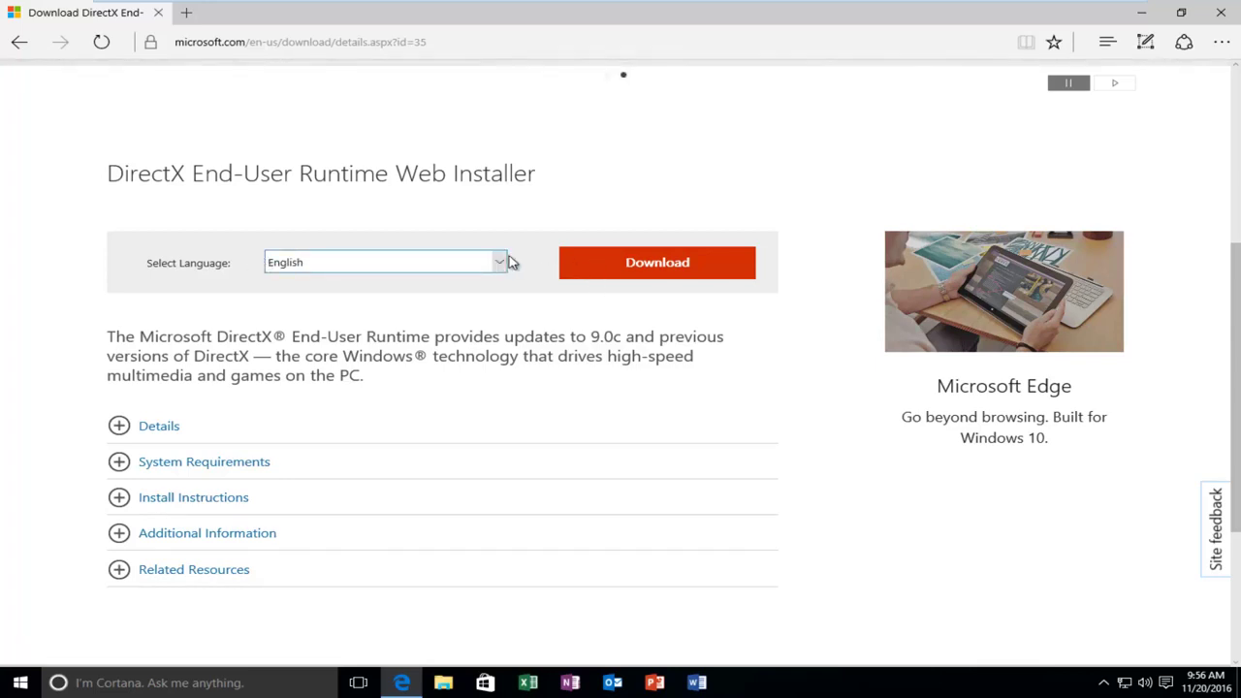
{"action": "left_click", "coordinate": [637, 262]}
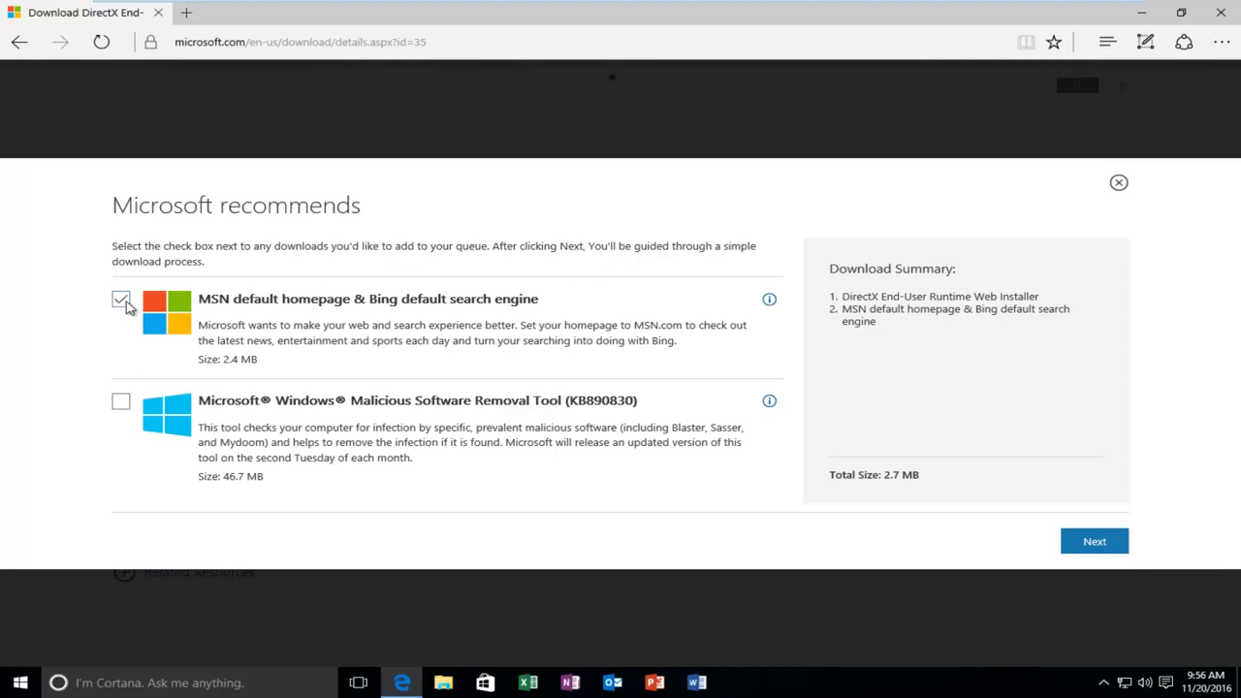
{"action": "left_click", "coordinate": [122, 301]}
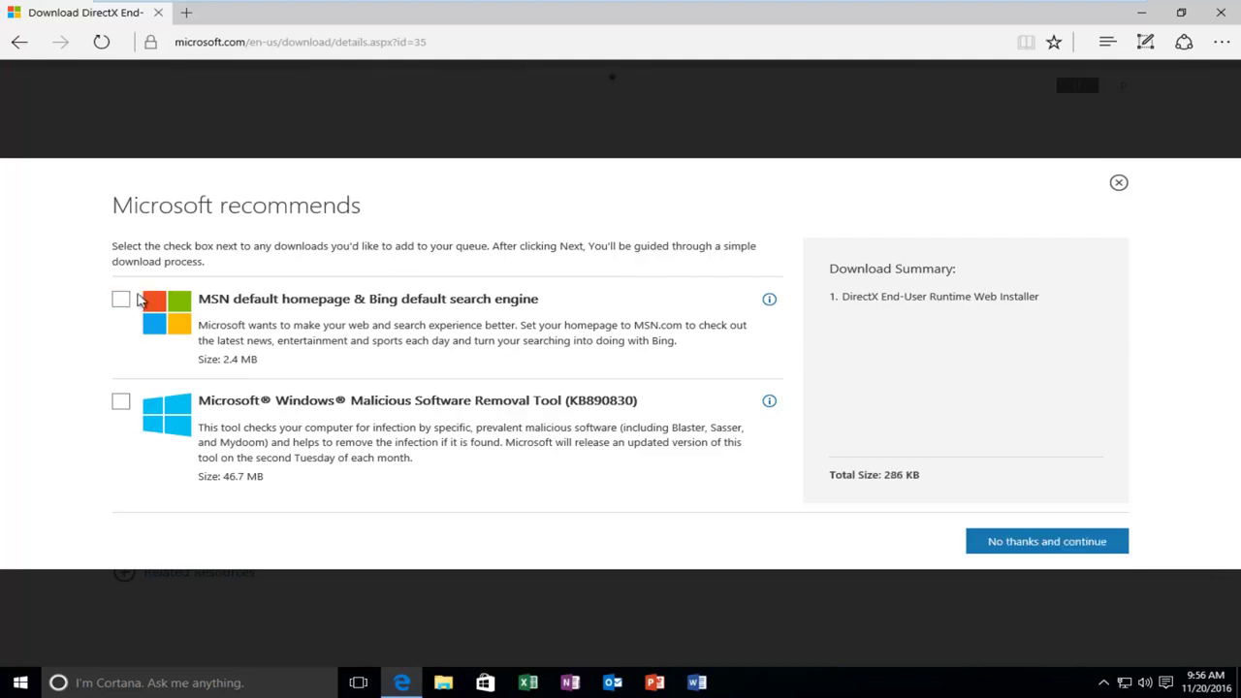
{"action": "left_click", "coordinate": [1010, 545]}
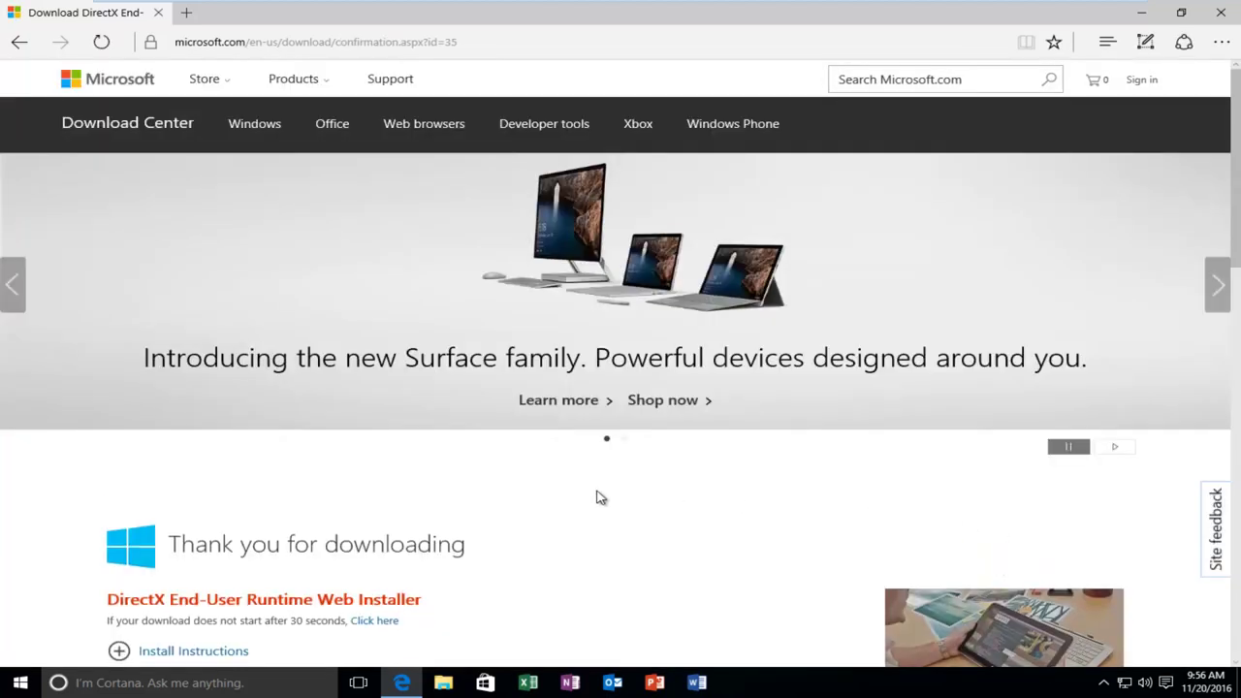
{"action": "scroll", "coordinate": [596, 498], "scroll_direction": "down", "scroll_amount": 2}
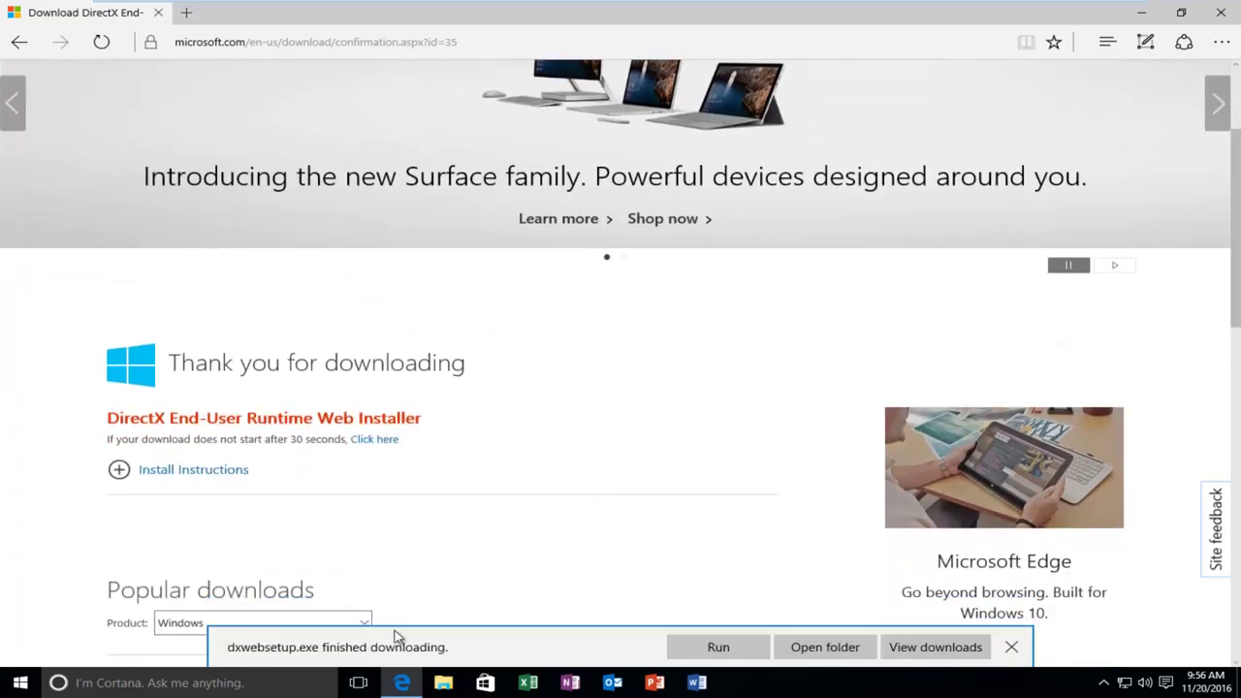
Step: Run dxwebsetup.exe with admin approval, accept the license, and decline the Bing Bar
{"action": "left_click", "coordinate": [698, 651]}
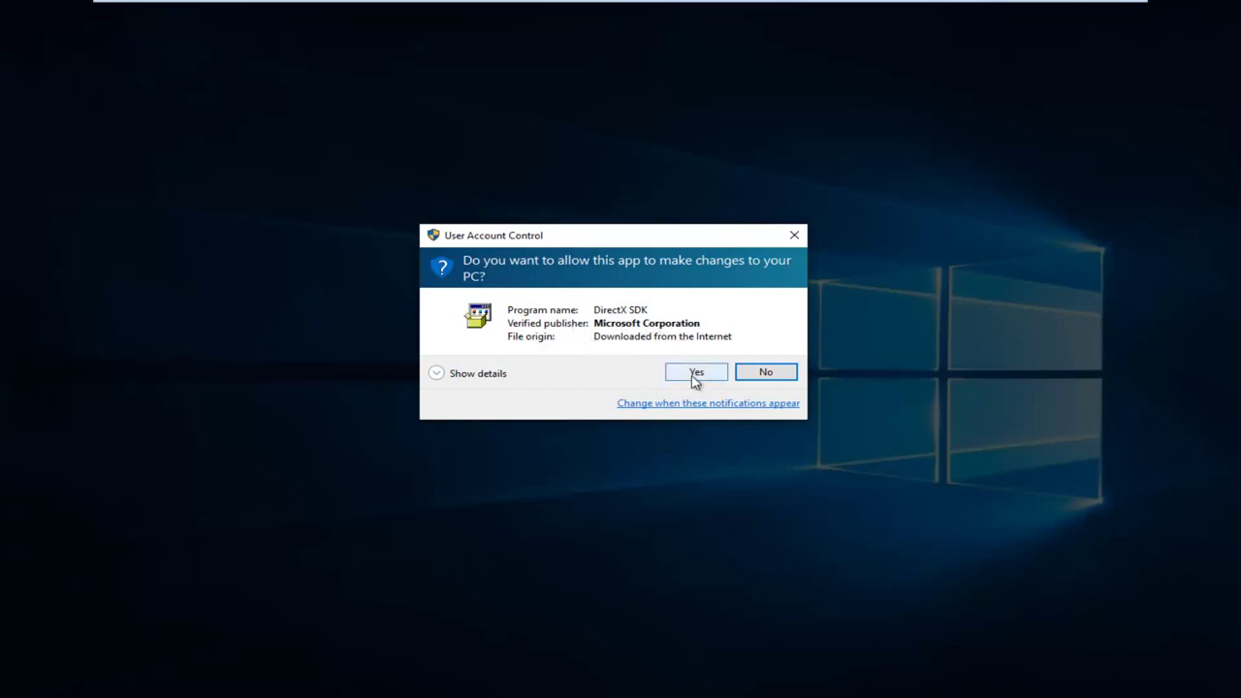
{"action": "left_click", "coordinate": [695, 376]}
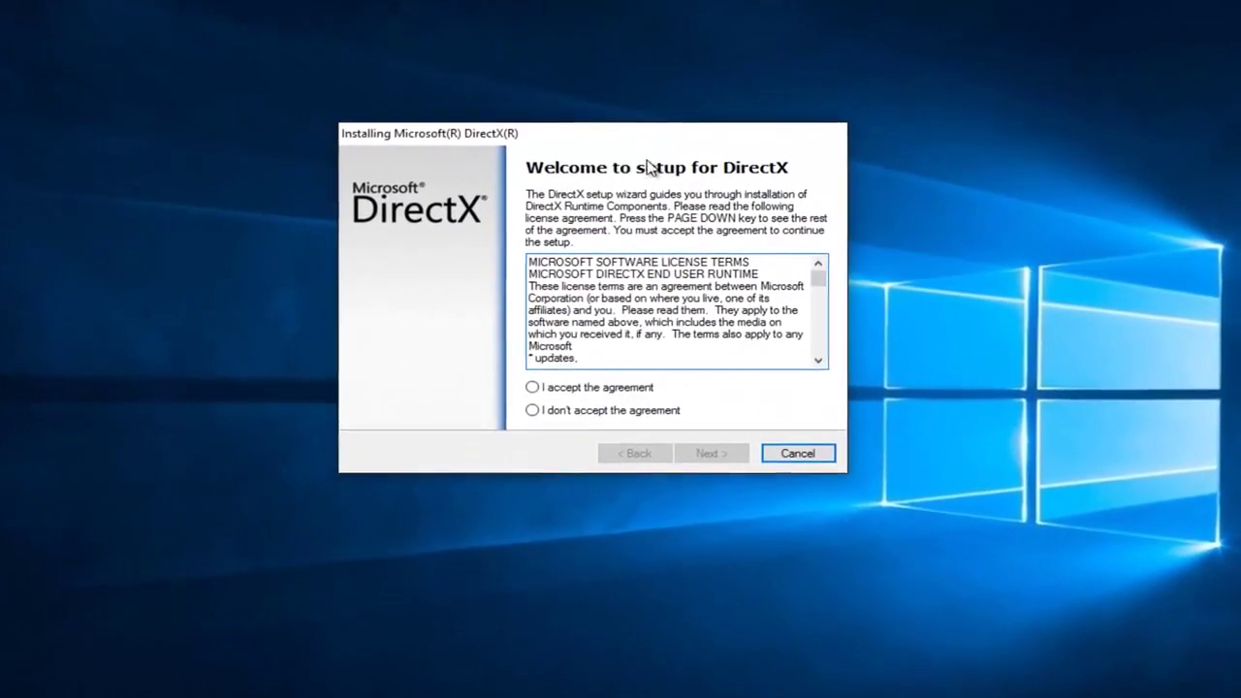
{"action": "left_click", "coordinate": [532, 388]}
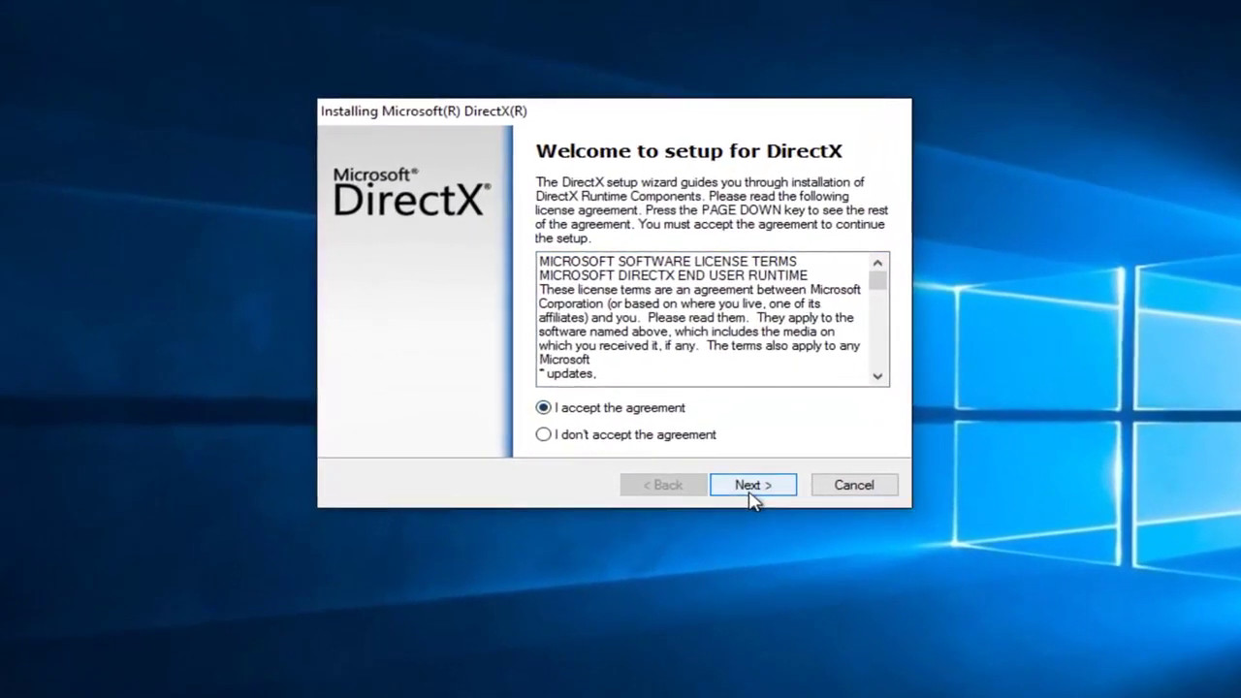
{"action": "left_click", "coordinate": [737, 474]}
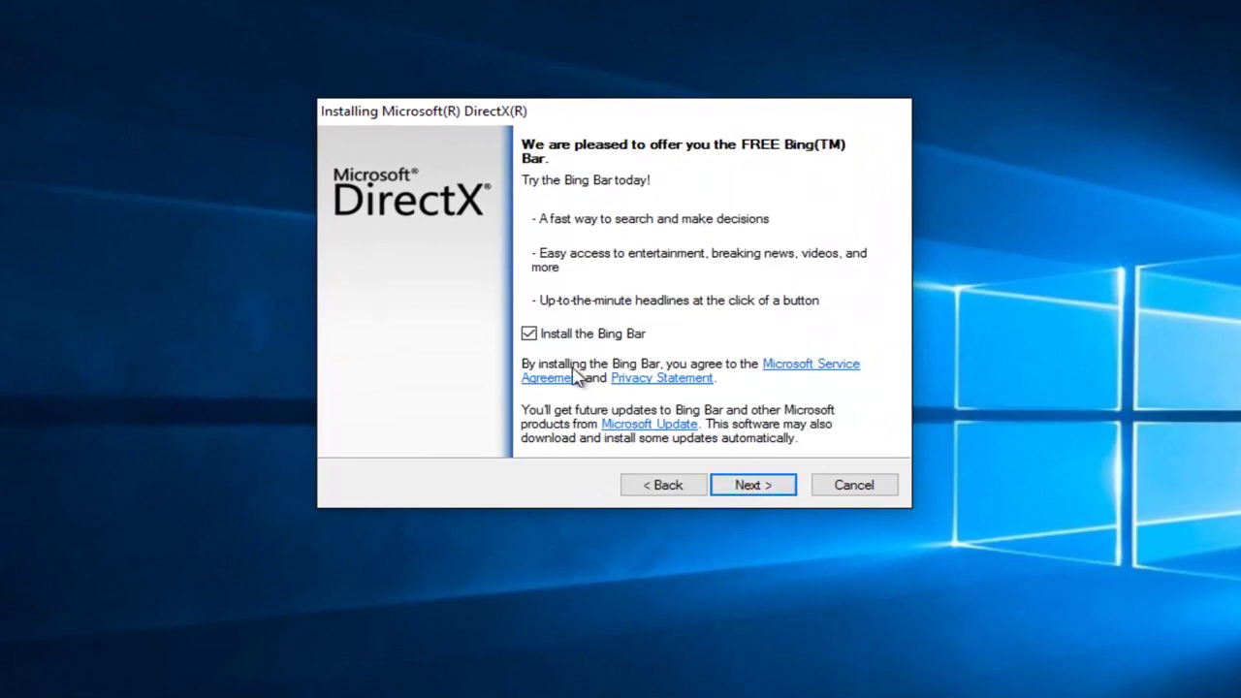
{"action": "left_click", "coordinate": [530, 336]}
{"action": "left_click", "coordinate": [752, 493]}
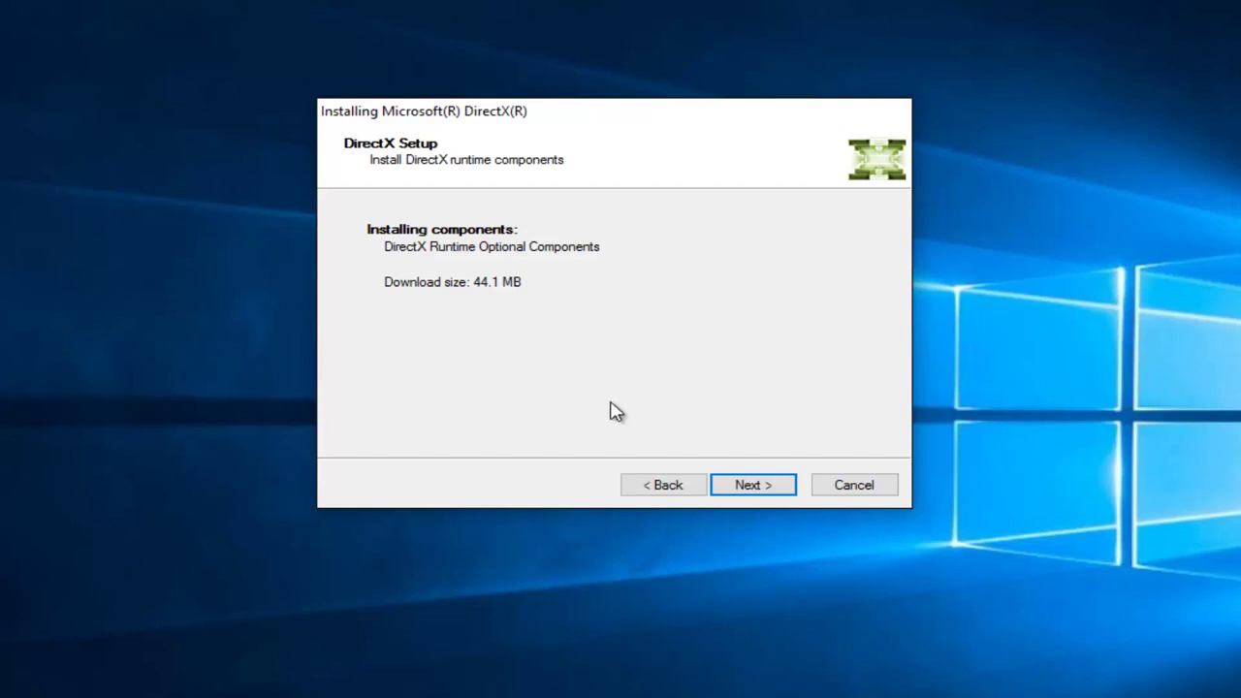
Step: Install the DirectX Runtime Optional Components (44.1 MB) and finish the wizard
{"action": "left_click", "coordinate": [774, 489]}
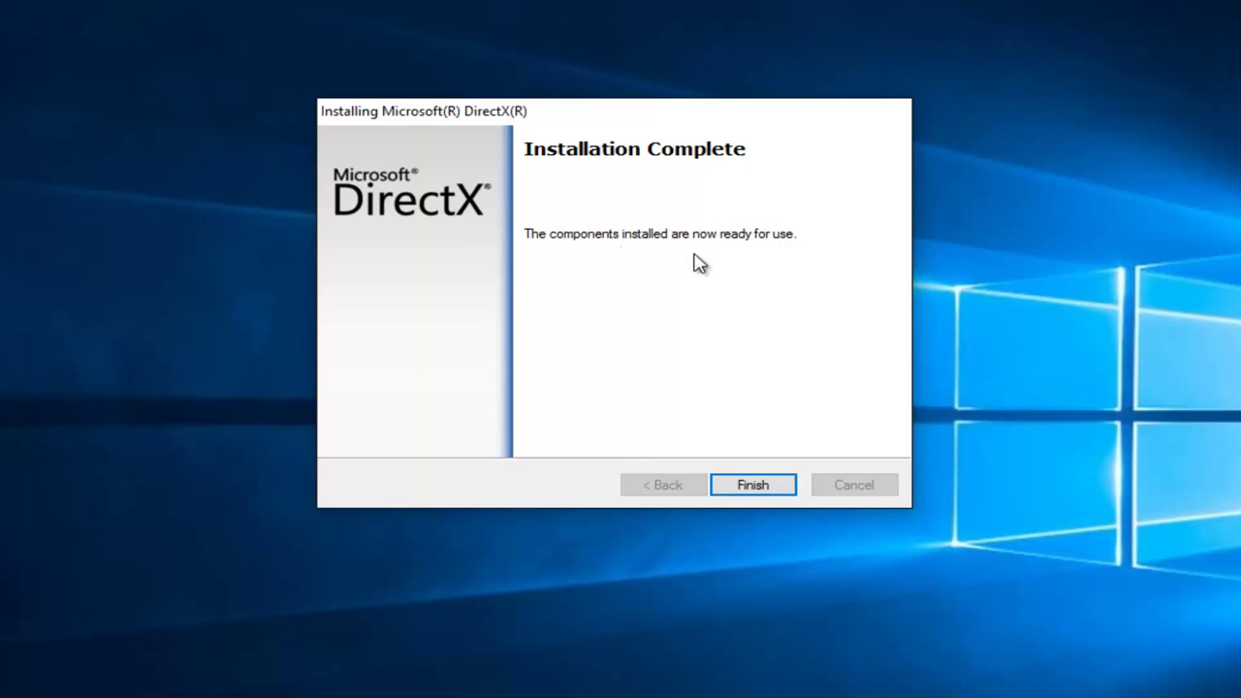
{"action": "left_click", "coordinate": [760, 502]}
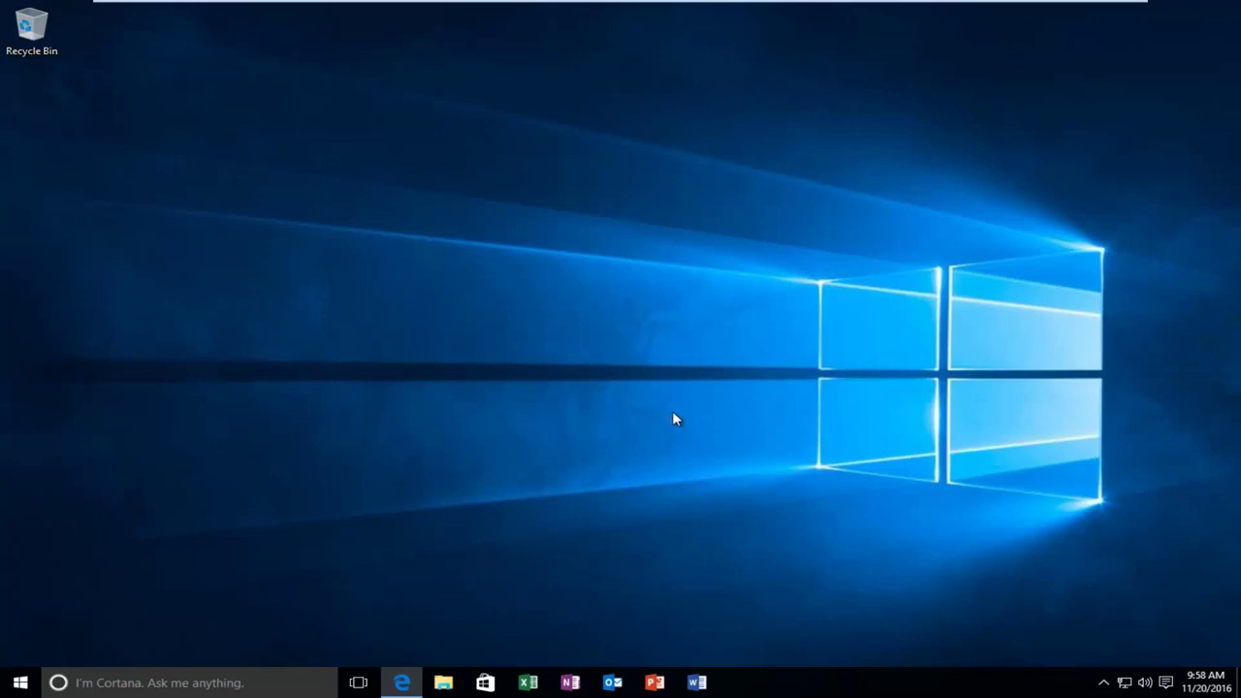
Step: Back in Edge, load google.com and search for 'd3dcompiler_43.dll download'
{"action": "left_click", "coordinate": [403, 683]}
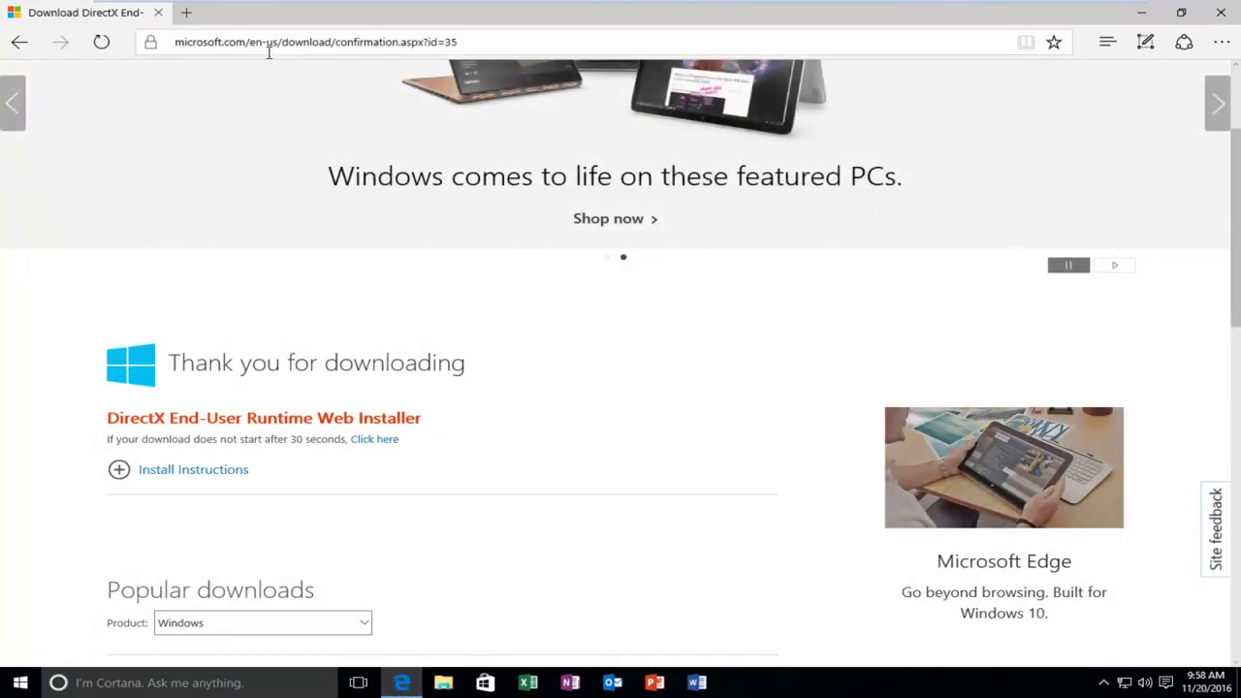
{"action": "left_click", "coordinate": [268, 51]}
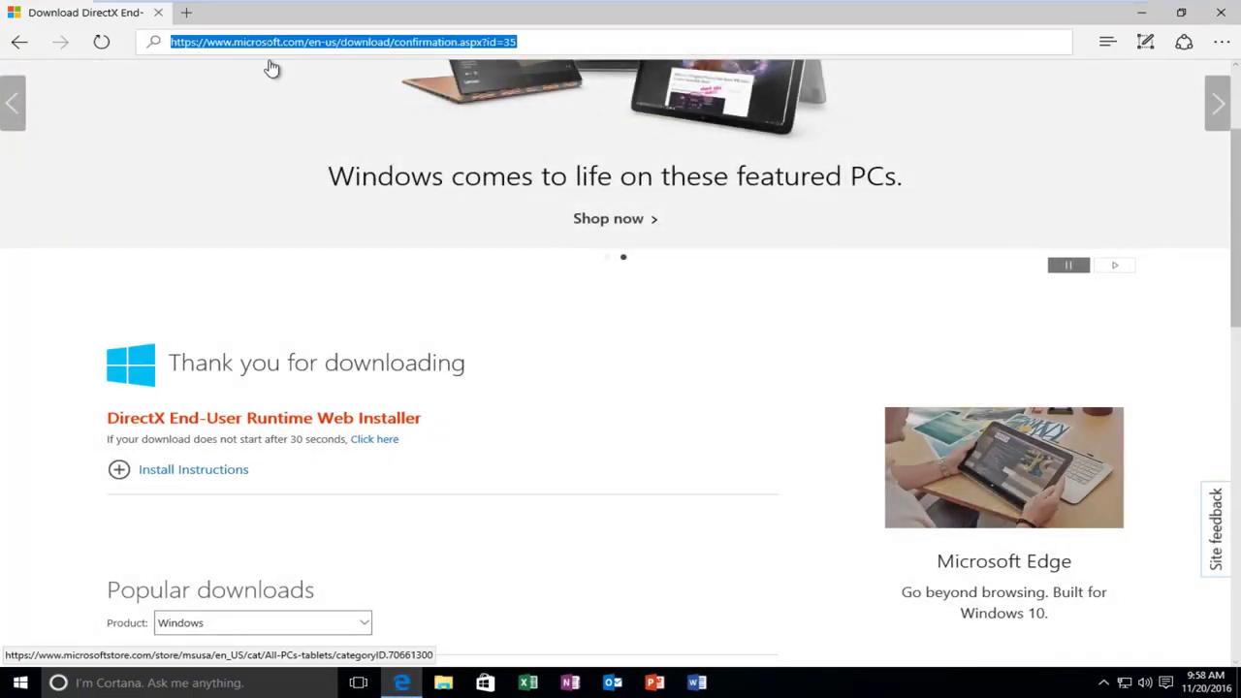
{"action": "type", "text": "google.com"}
{"action": "key", "text": "Return"}
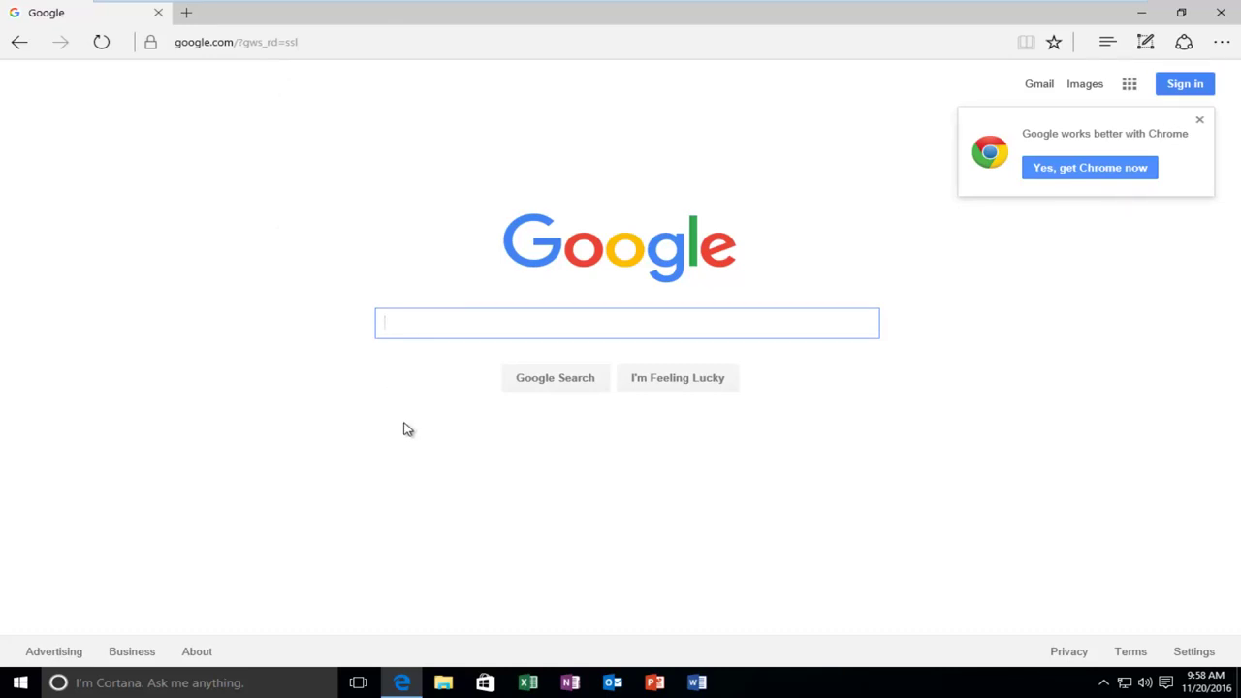
{"action": "type", "text": "d"}
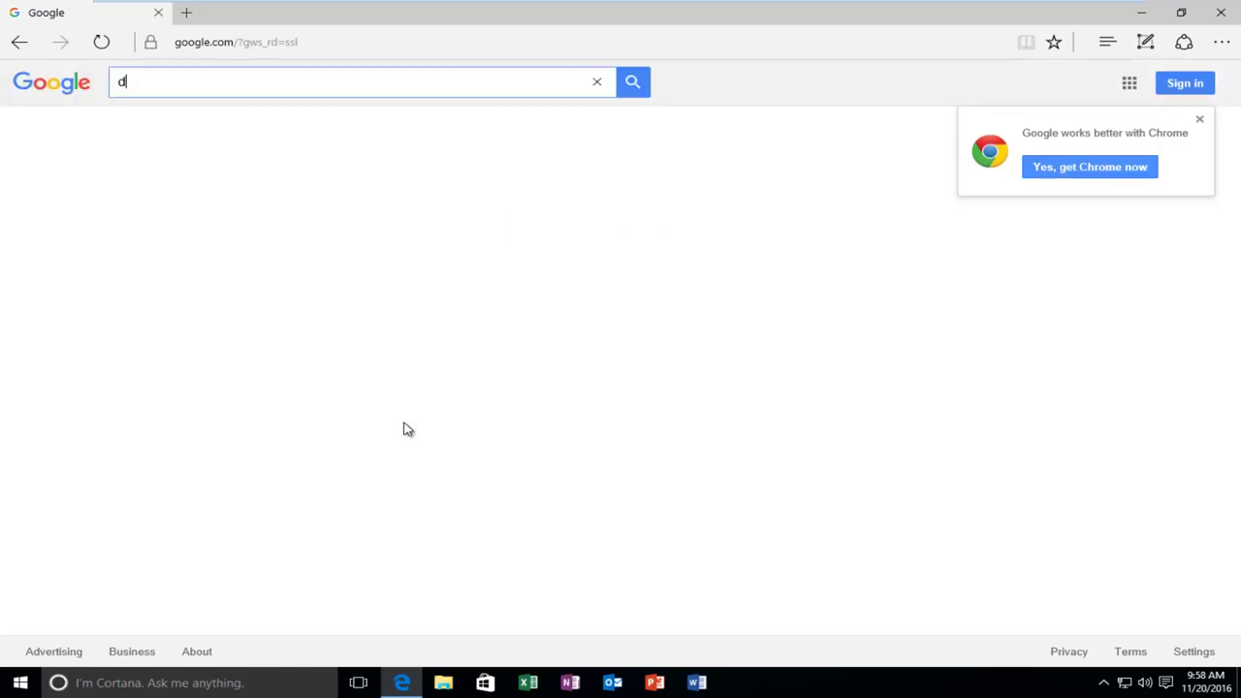
{"action": "type", "text": "3dcompiler"}
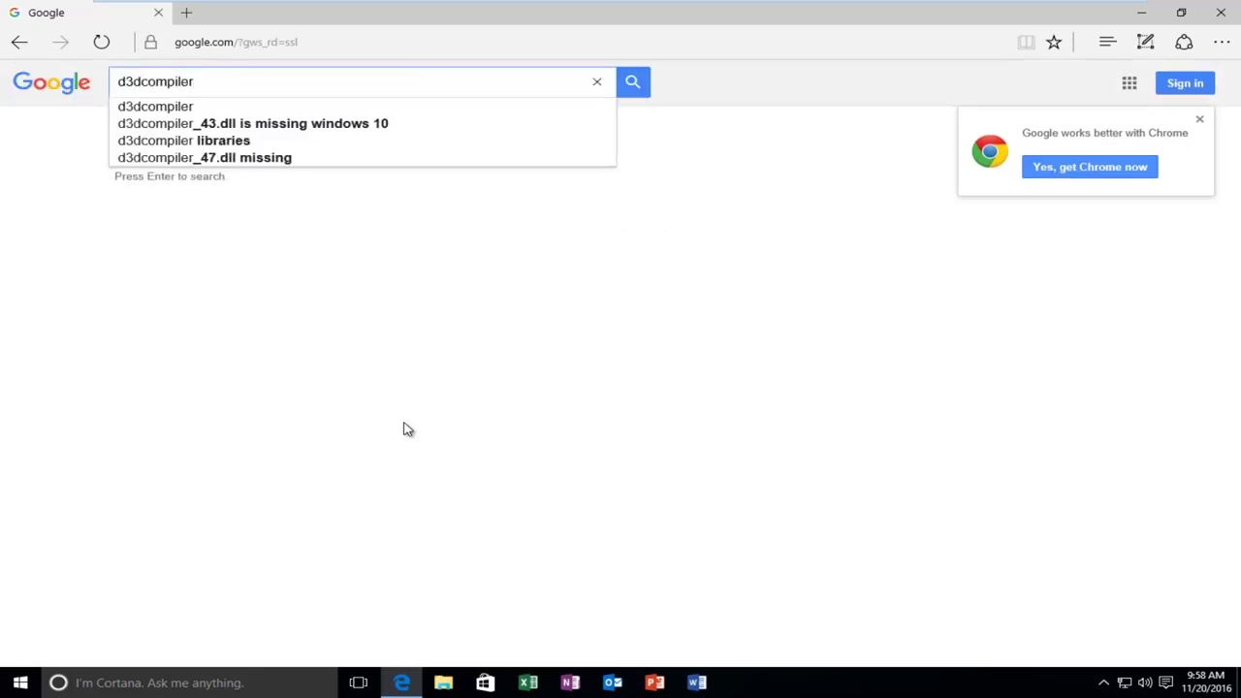
{"action": "type", "text": "_43"}
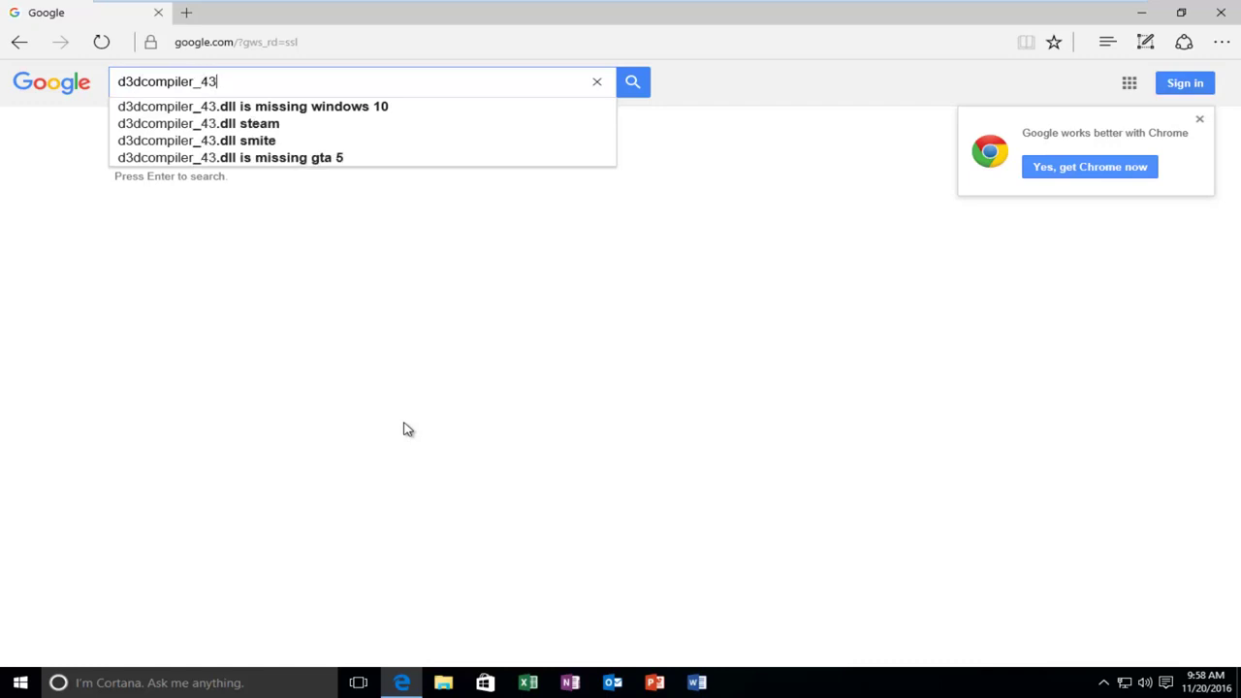
{"action": "type", "text": ".dll downloa"}
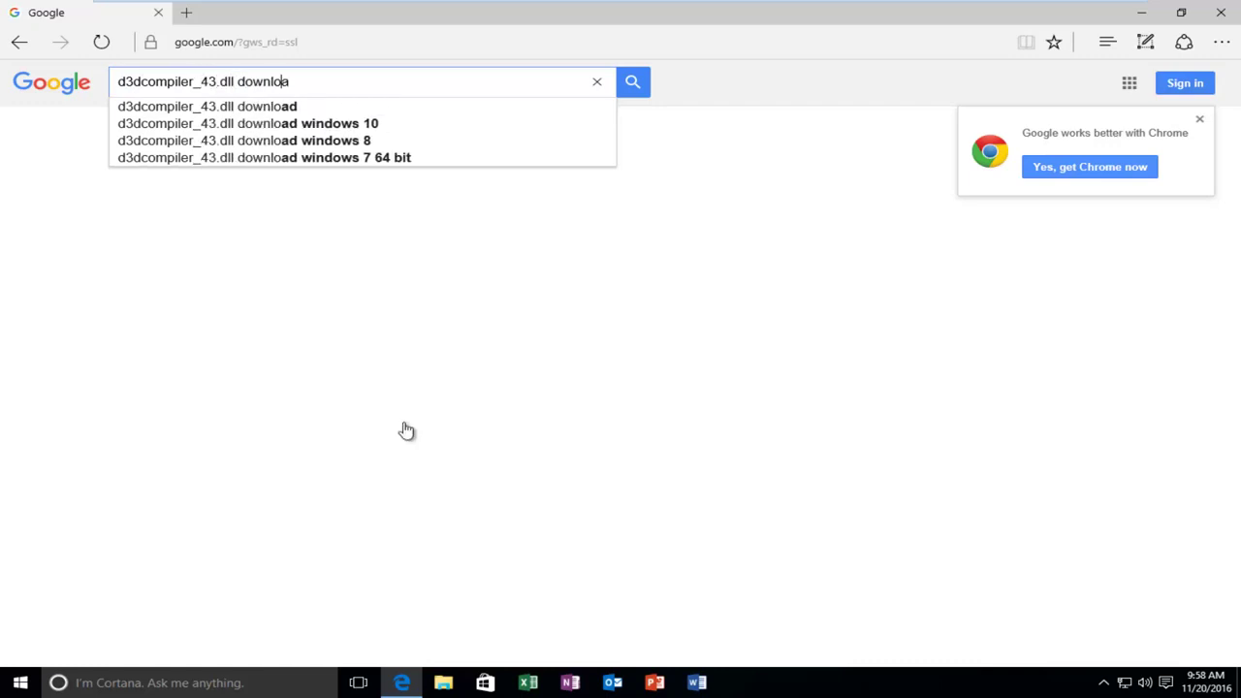
{"action": "type", "text": "d"}
{"action": "key", "text": "Return"}
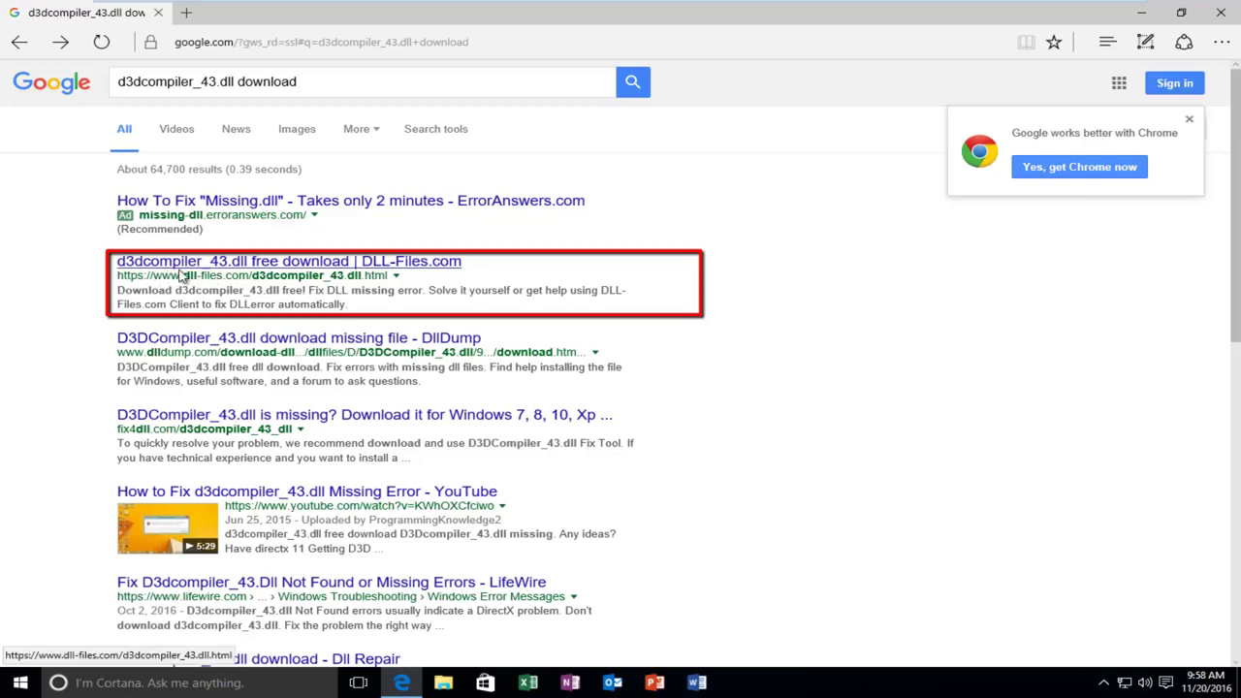
Step: Open DLL-Files.com's d3dcompiler_43.dll page and scroll to the 32-bit/64-bit download table
{"action": "left_click", "coordinate": [165, 264]}
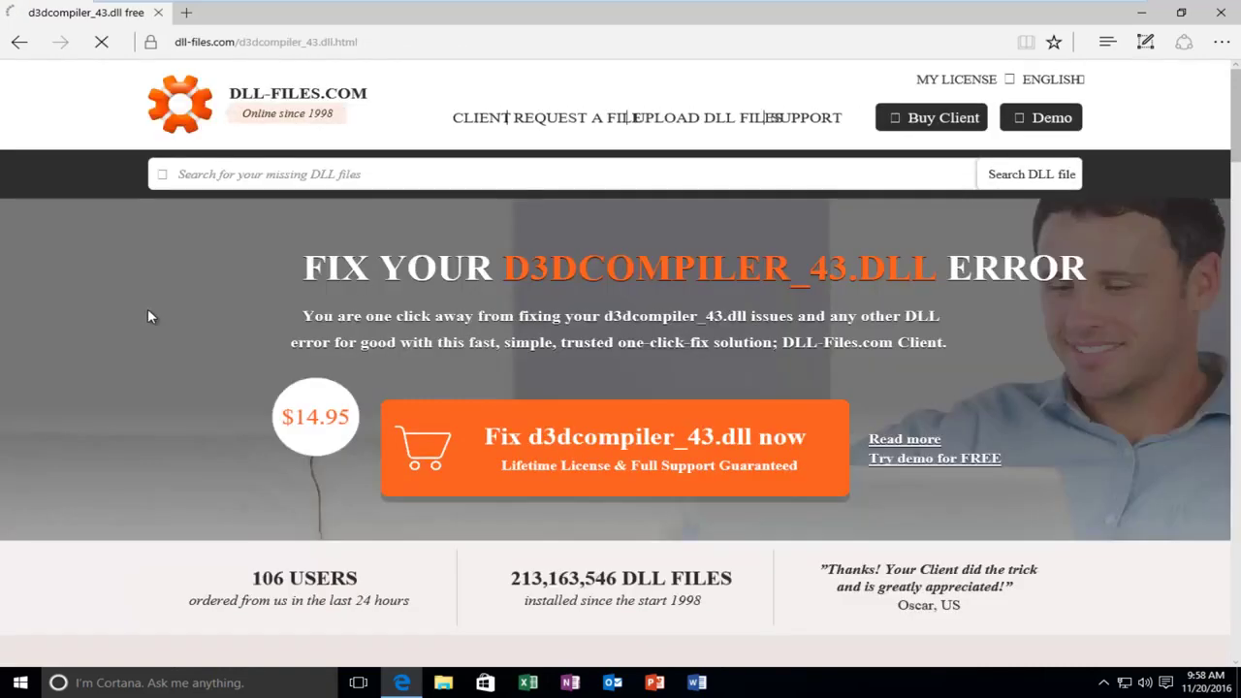
{"action": "scroll", "coordinate": [1236, 233], "scroll_direction": "down", "scroll_amount": 6}
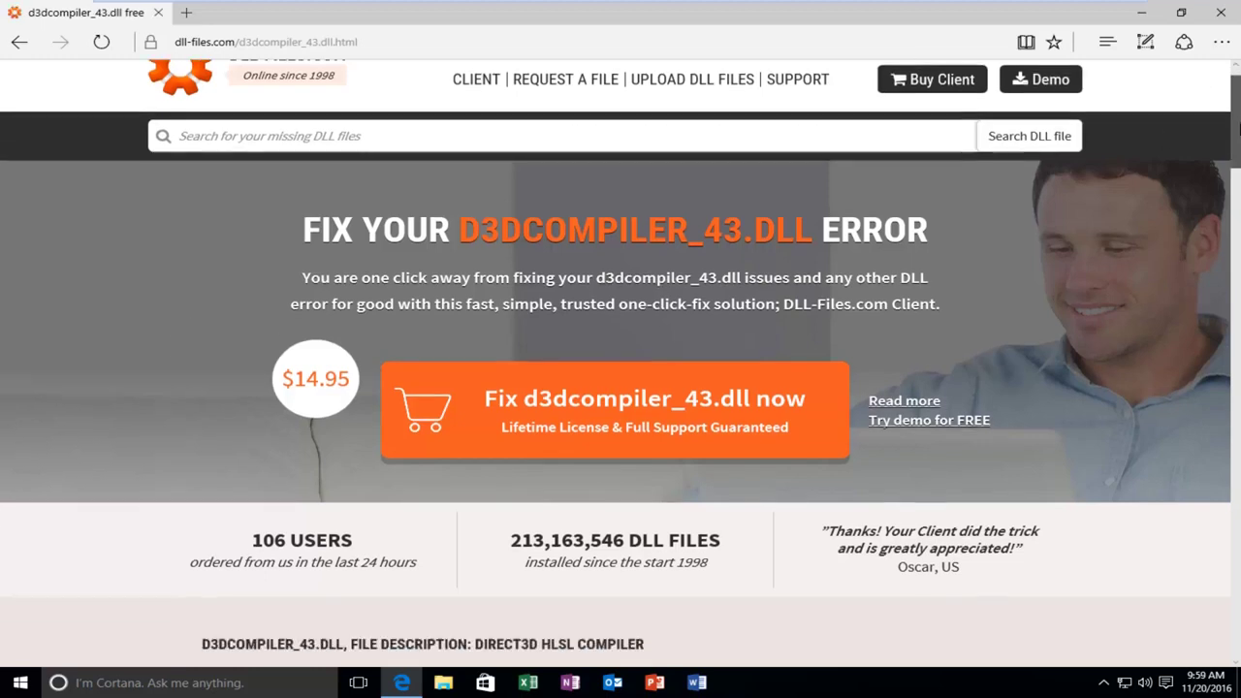
{"action": "scroll", "coordinate": [1237, 233], "scroll_direction": "down", "scroll_amount": 3}
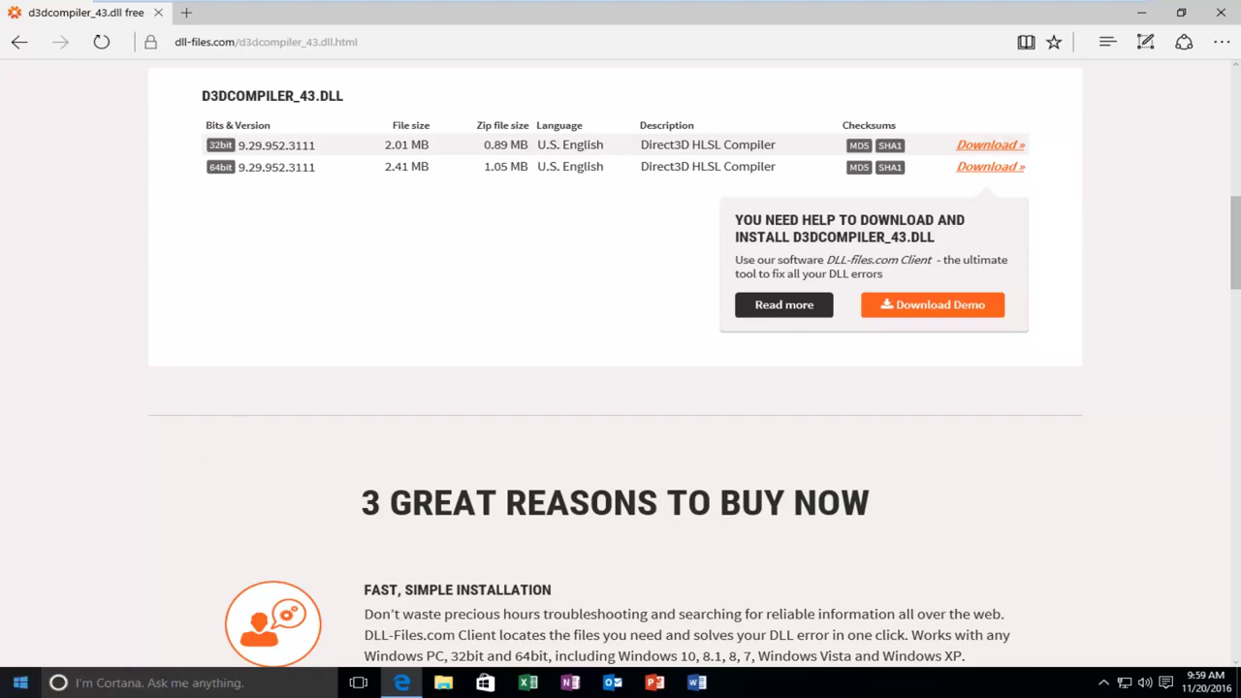
Step: Open the System page via Start search 'system' to check the system type
{"action": "left_click", "coordinate": [12, 686]}
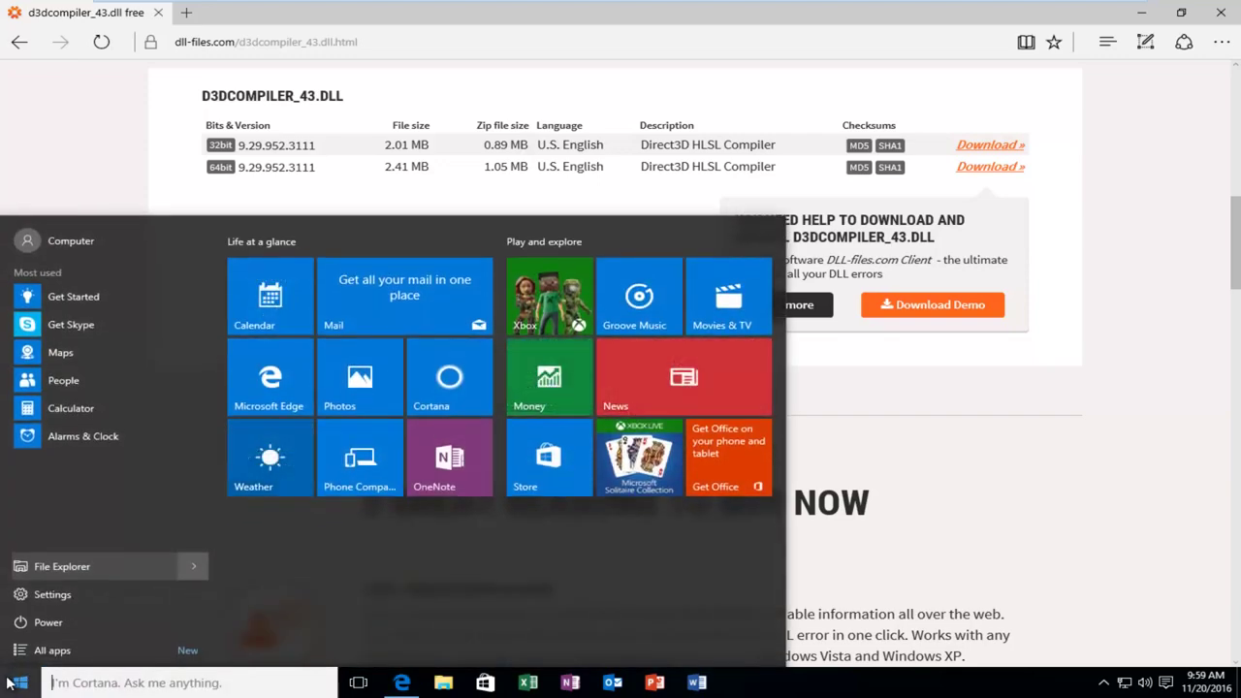
{"action": "type", "text": "system"}
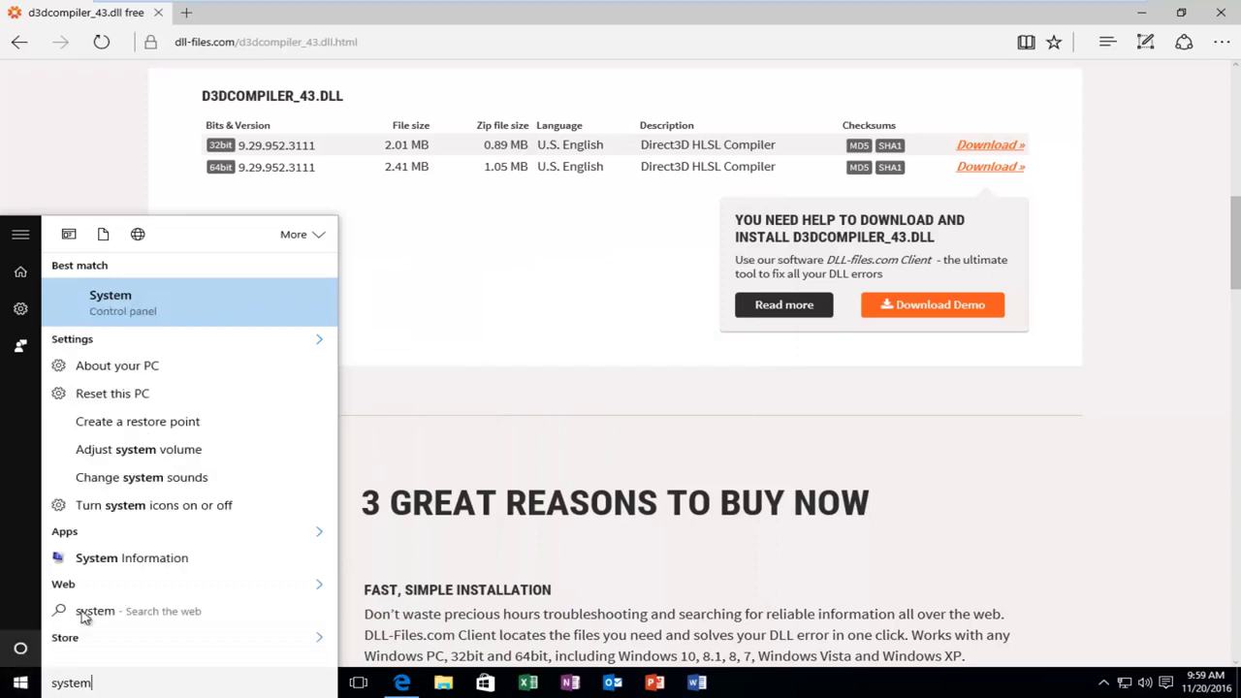
{"action": "left_click", "coordinate": [105, 308]}
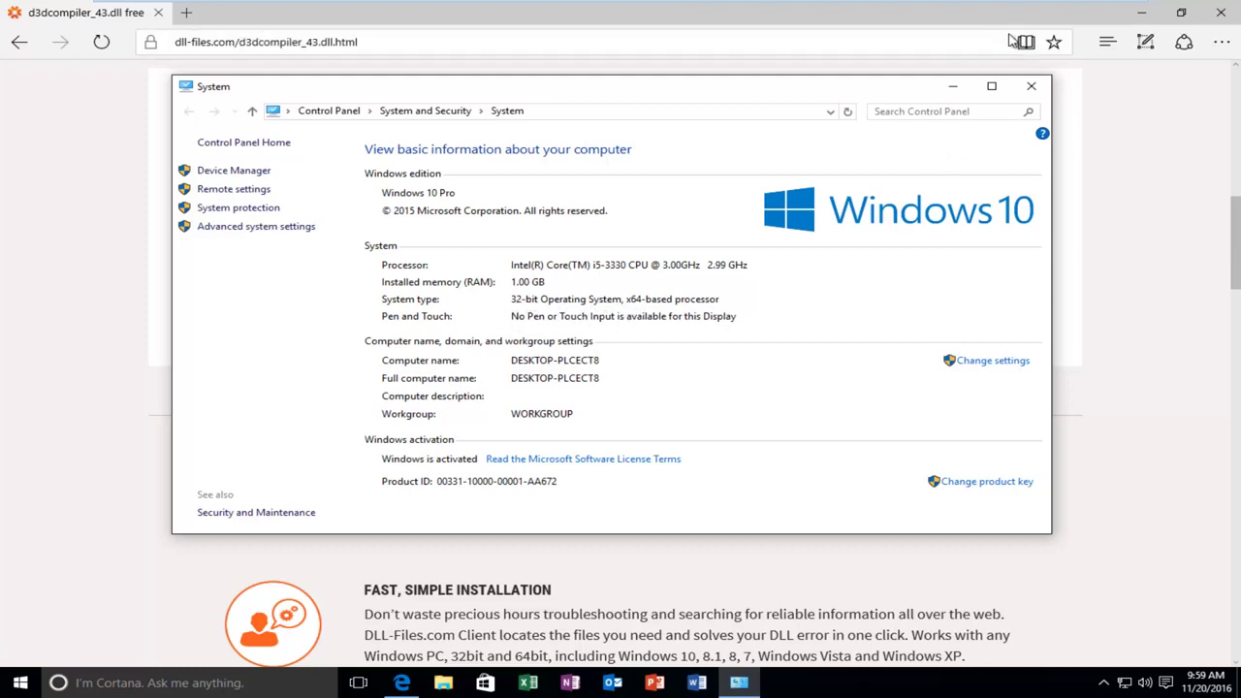
Step: Download the 32-bit d3dcompiler_43.zip and open its Downloads folder
{"action": "left_click", "coordinate": [1030, 86]}
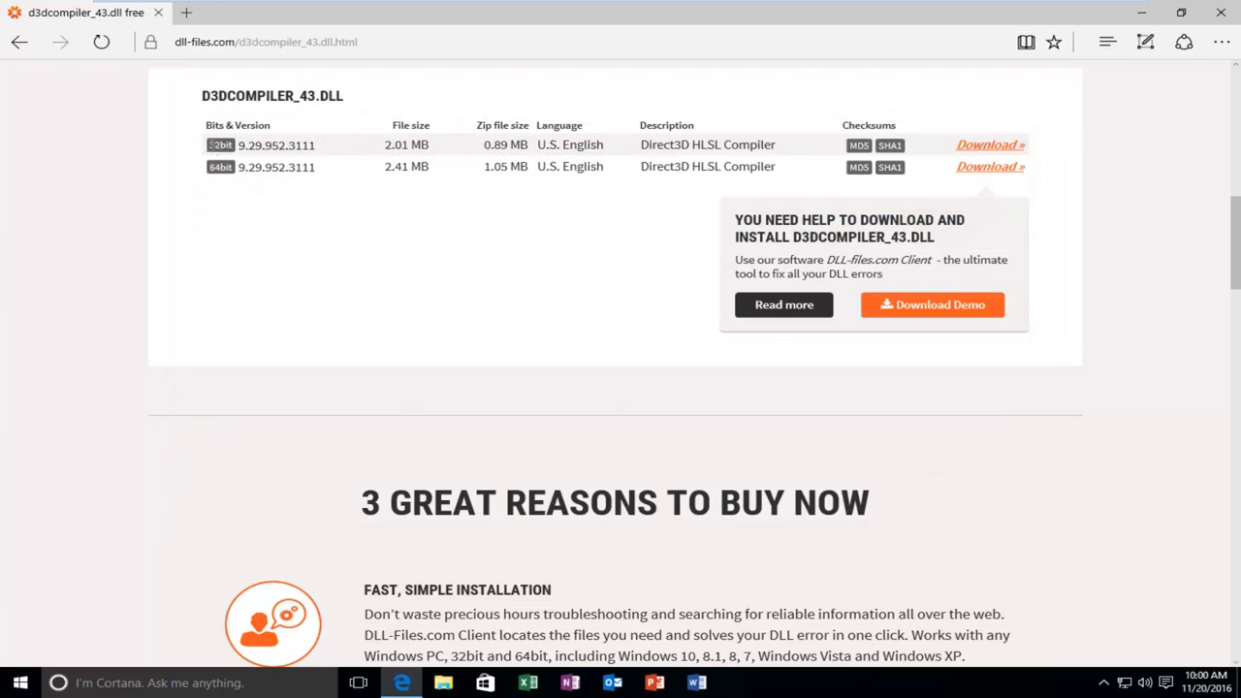
{"action": "left_click", "coordinate": [961, 145]}
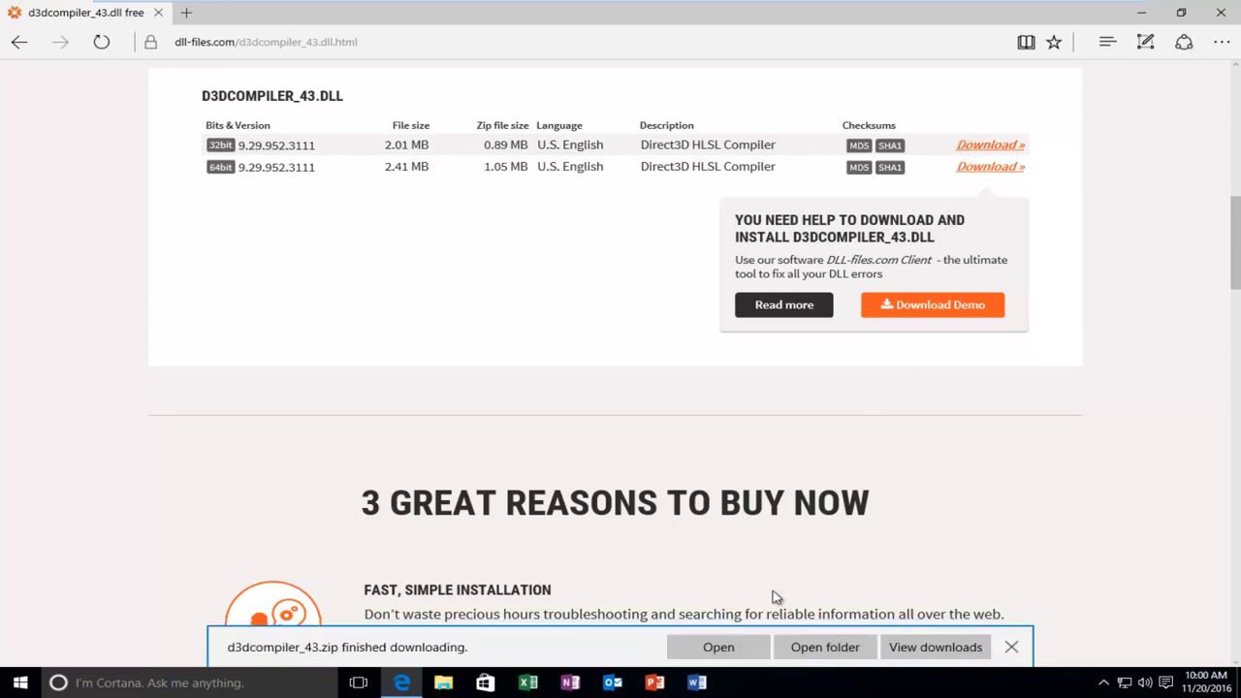
{"action": "left_click", "coordinate": [826, 648]}
Step: Move d3dcompiler_43.zip from Downloads onto the desktop and close the Downloads window
{"action": "left_click", "coordinate": [1142, 13]}
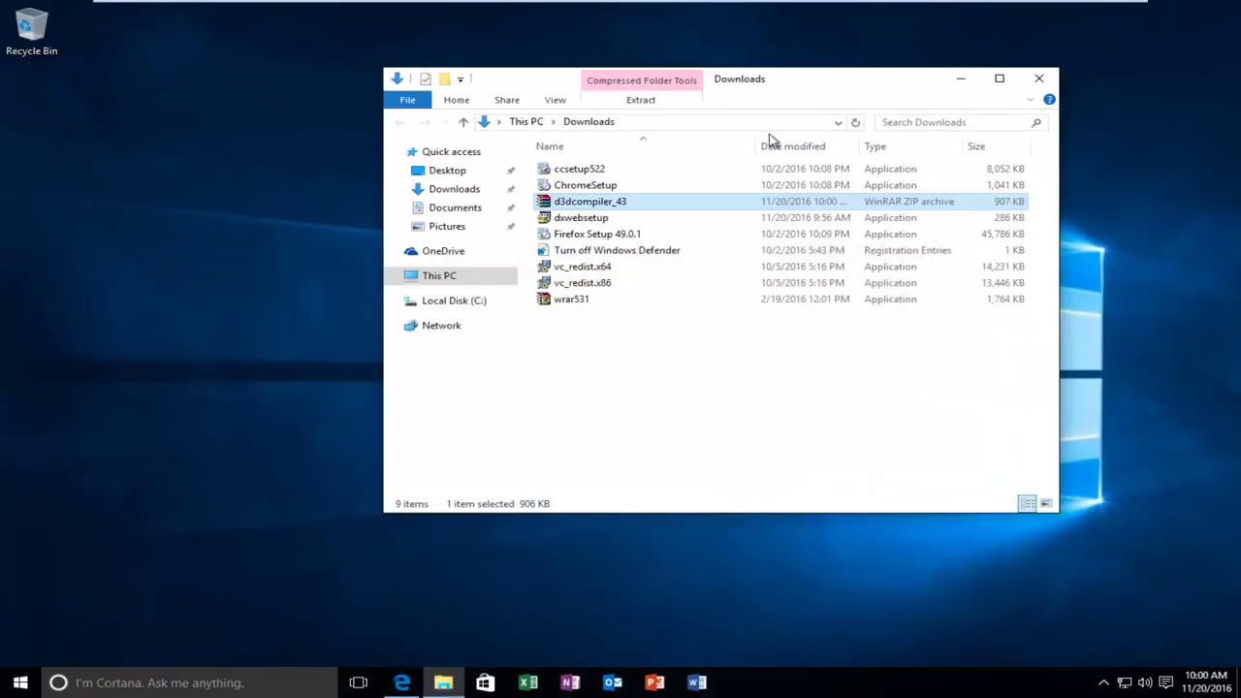
{"action": "left_click_drag", "start_coordinate": [594, 206], "coordinate": [216, 229]}
{"action": "right_click", "coordinate": [214, 224]}
{"action": "left_click", "coordinate": [301, 189]}
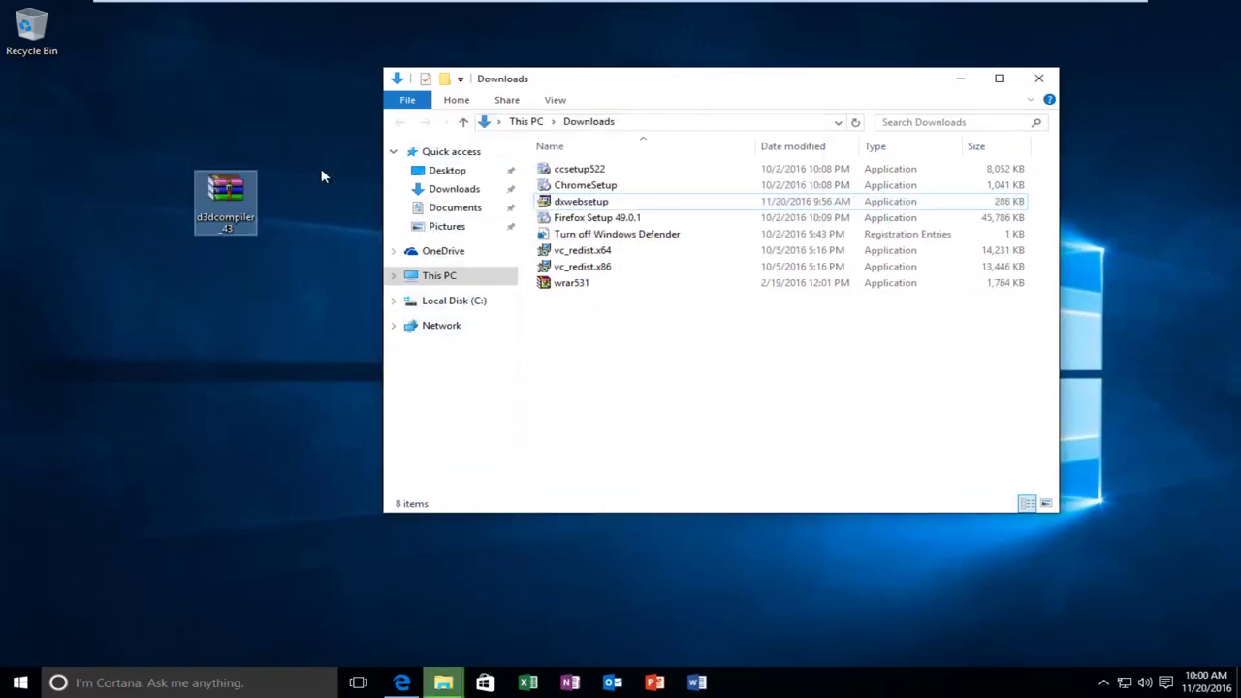
{"action": "left_click", "coordinate": [1039, 79]}
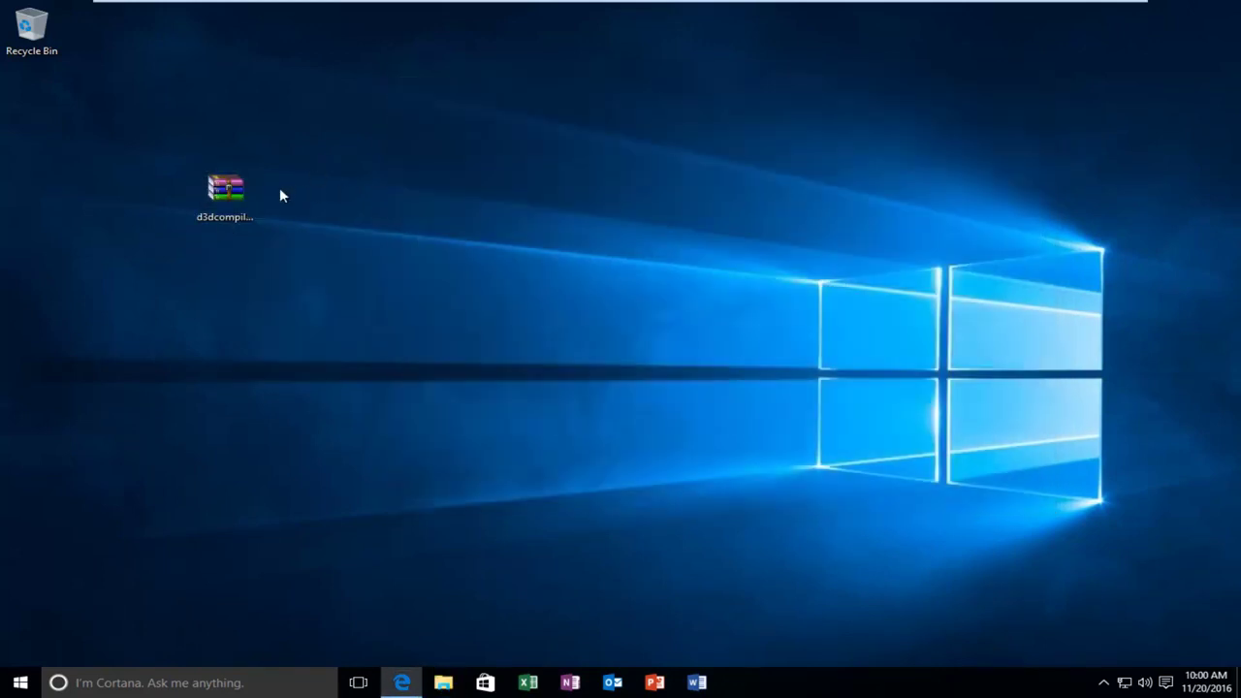
Step: Drag D3DCompiler_43.dll out of the zip in WinRAR onto the desktop and close WinRAR
{"action": "double_click", "coordinate": [230, 191]}
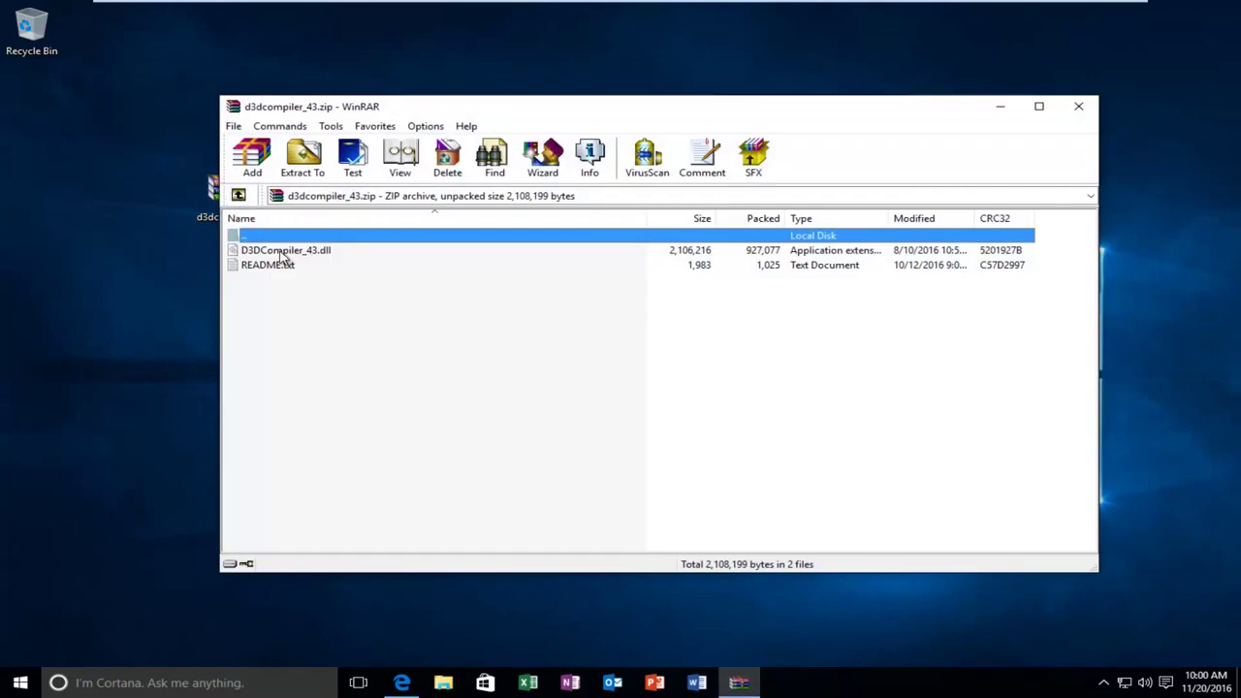
{"action": "left_click", "coordinate": [283, 252]}
{"action": "left_click_drag", "start_coordinate": [352, 254], "coordinate": [186, 274]}
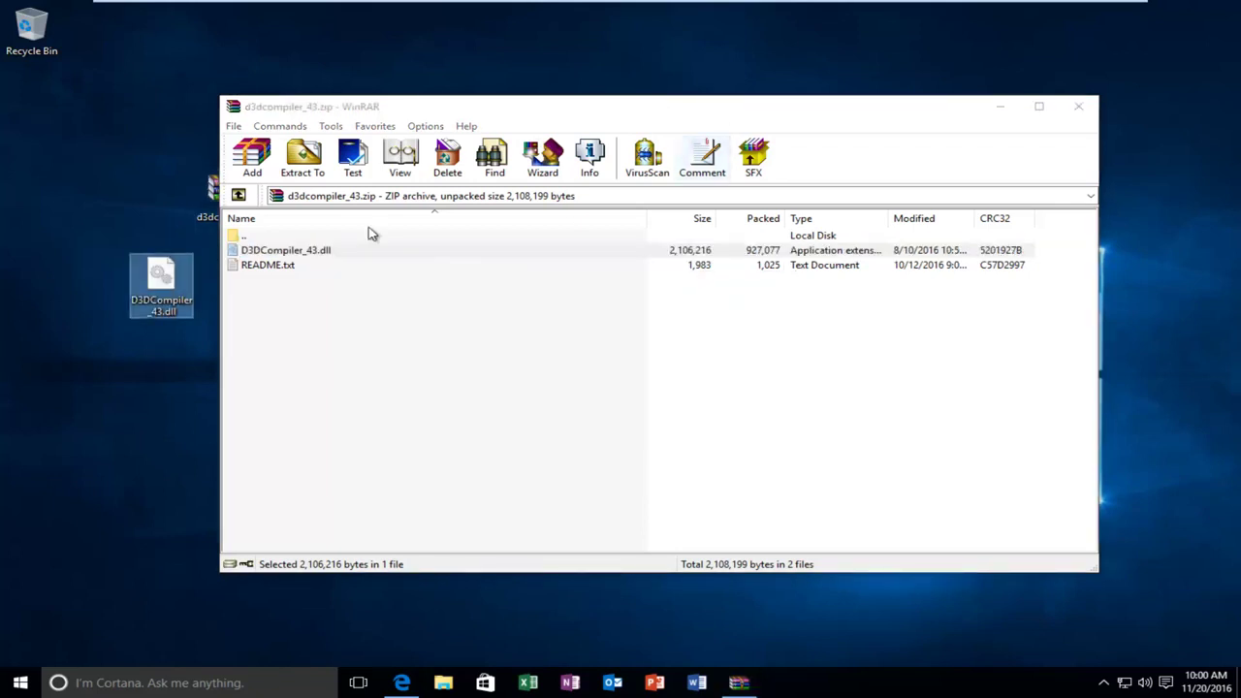
{"action": "left_click", "coordinate": [354, 109]}
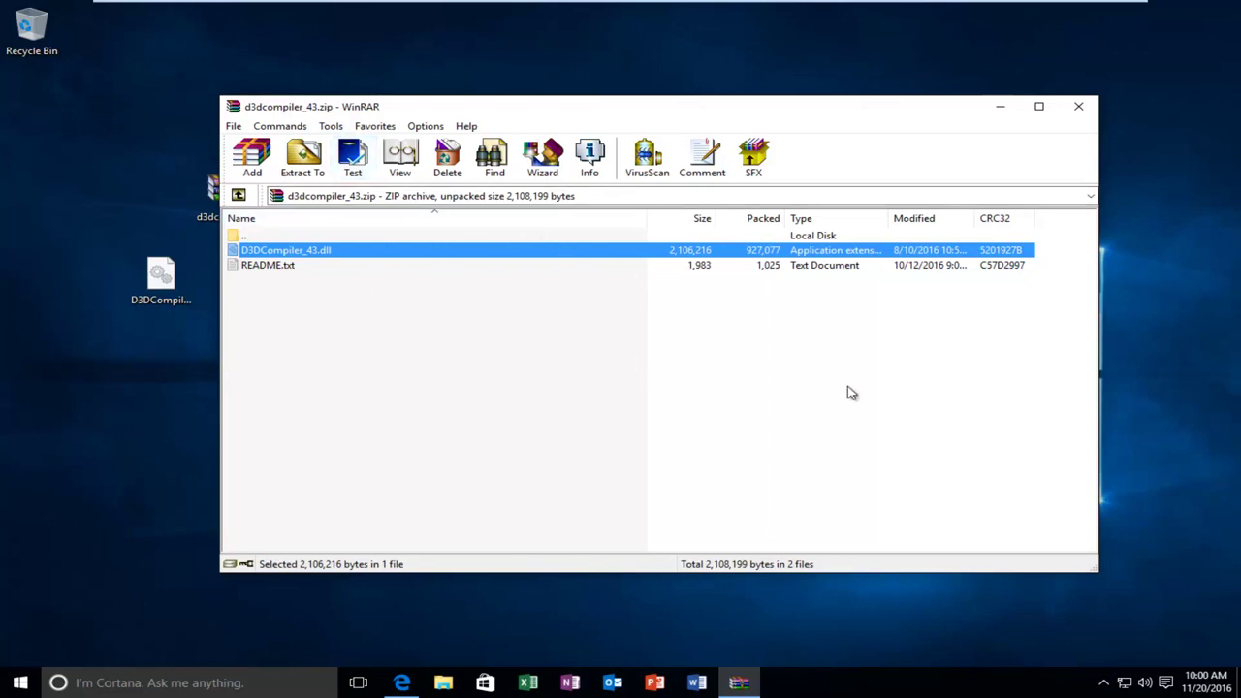
{"action": "left_click", "coordinate": [1078, 106]}
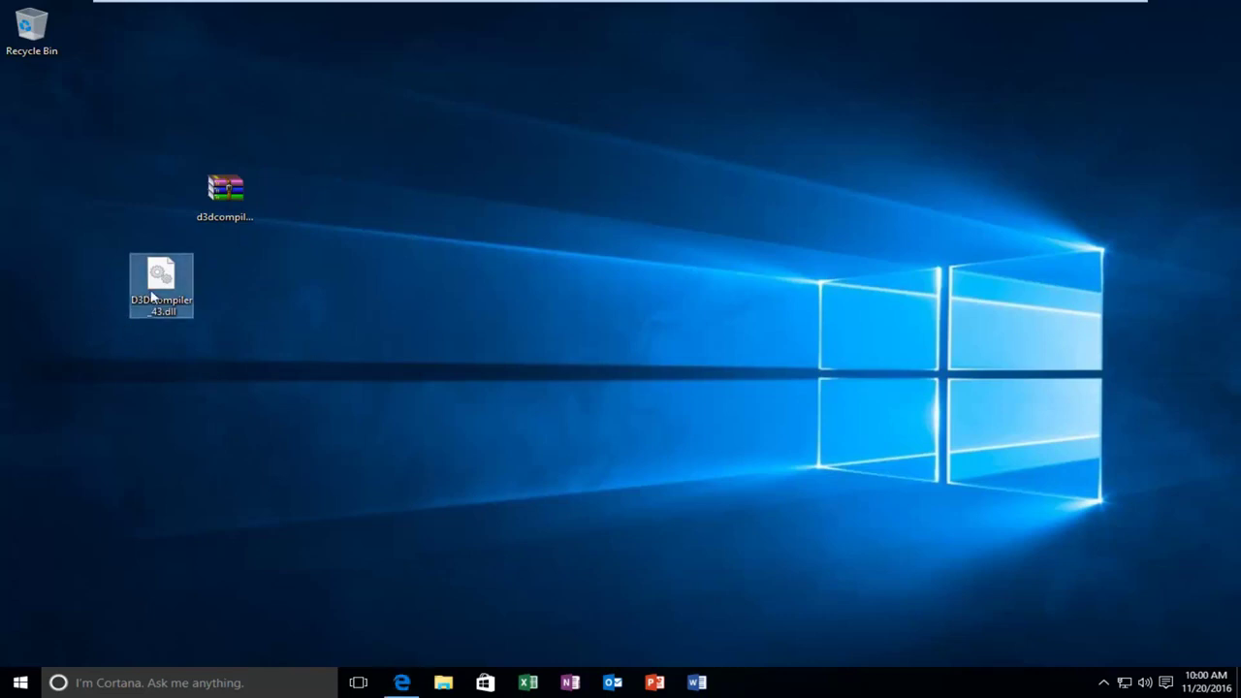
Step: In File Explorer, navigate Local Disk (C:) > Windows > System32
{"action": "left_click_drag", "start_coordinate": [219, 186], "coordinate": [34, 116]}
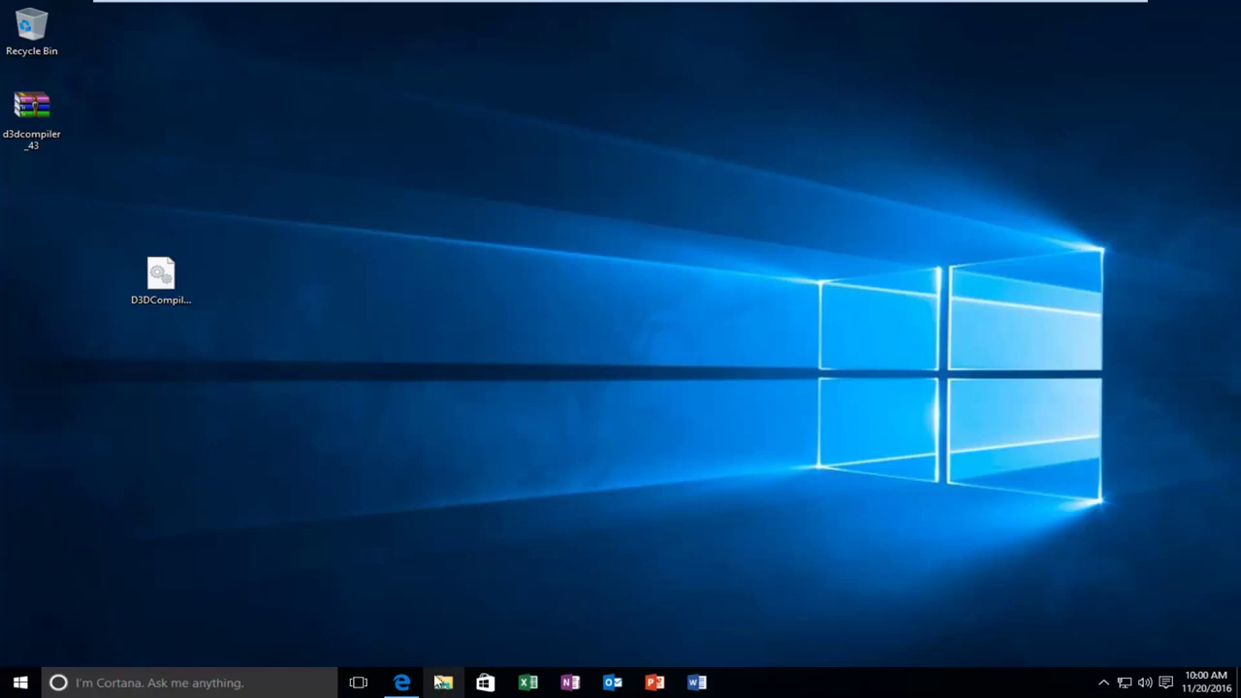
{"action": "left_click", "coordinate": [444, 684]}
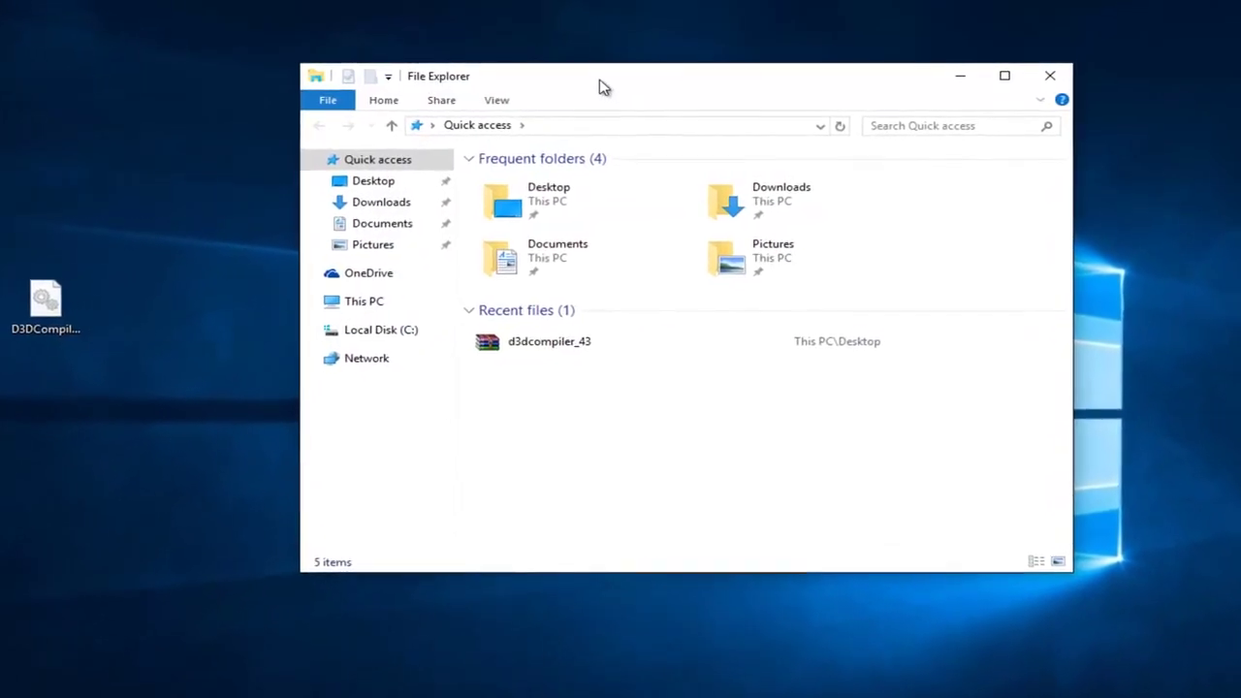
{"action": "left_click_drag", "start_coordinate": [517, 92], "coordinate": [439, 97]}
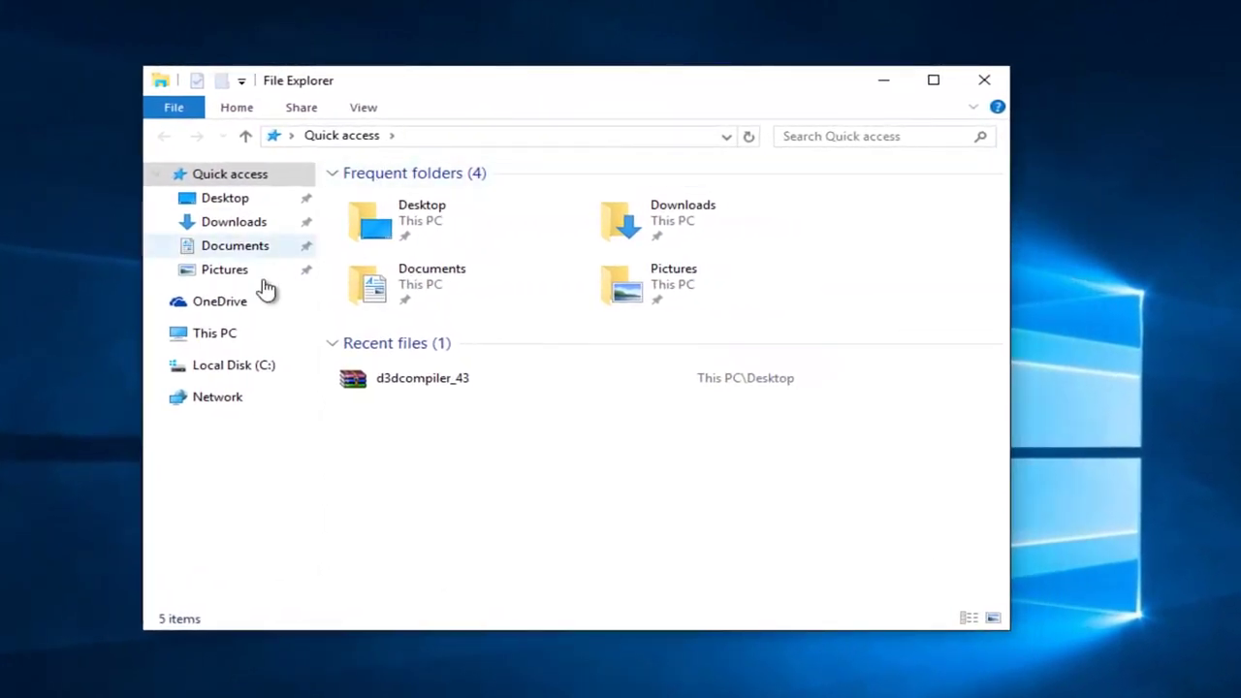
{"action": "left_click", "coordinate": [231, 375]}
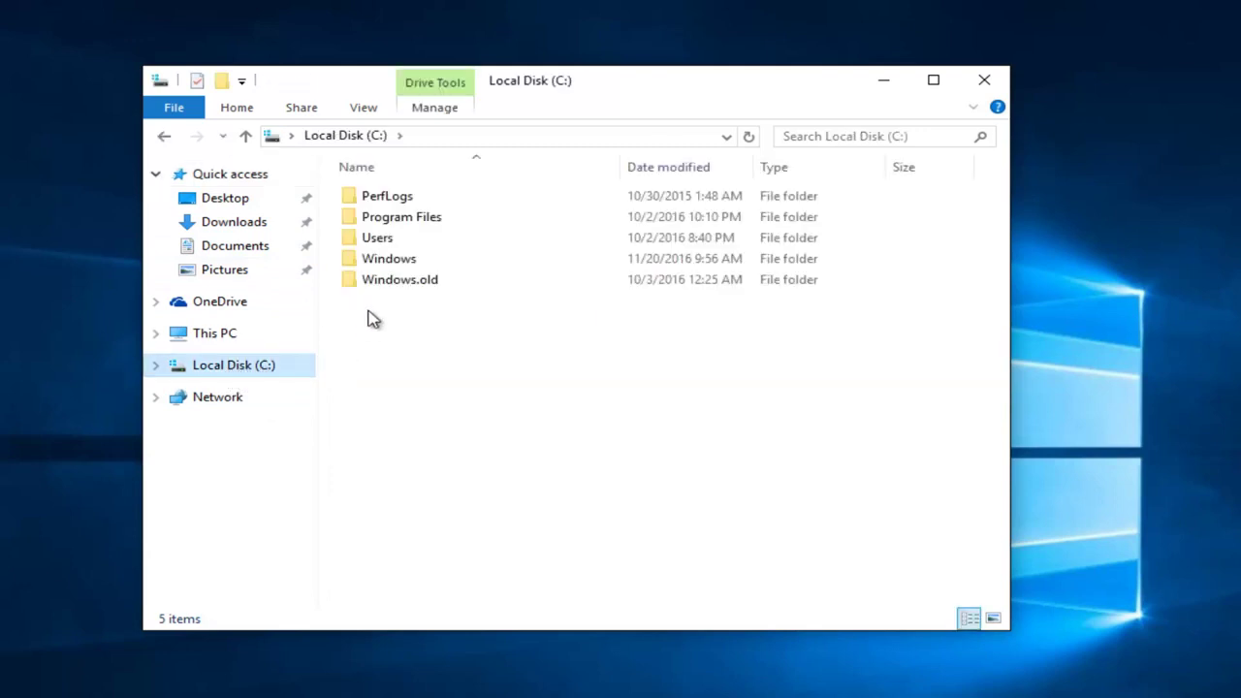
{"action": "double_click", "coordinate": [384, 260]}
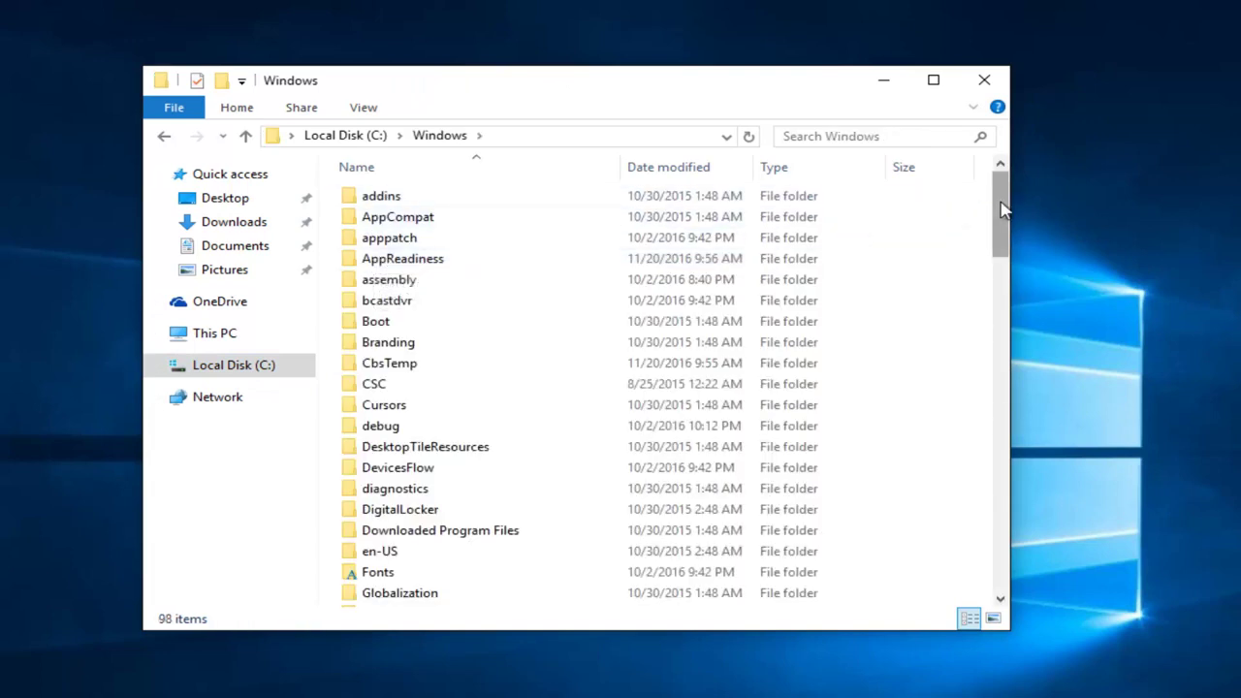
{"action": "left_click_drag", "start_coordinate": [998, 236], "coordinate": [991, 402]}
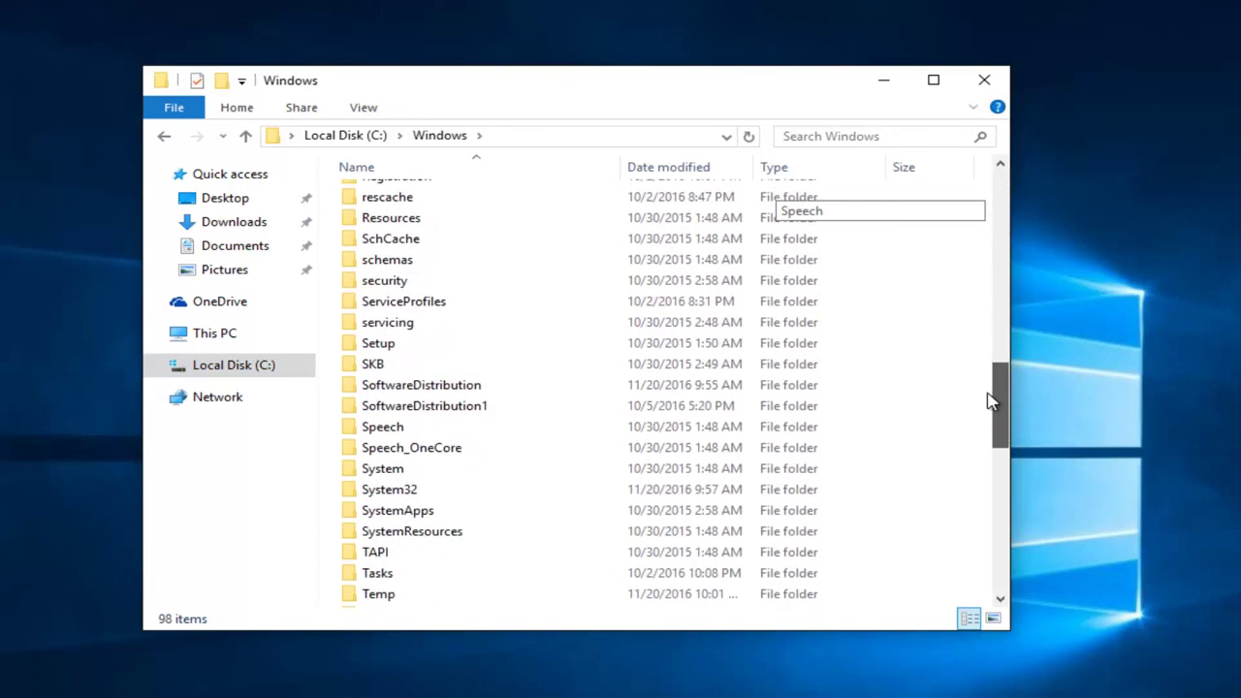
{"action": "double_click", "coordinate": [388, 492]}
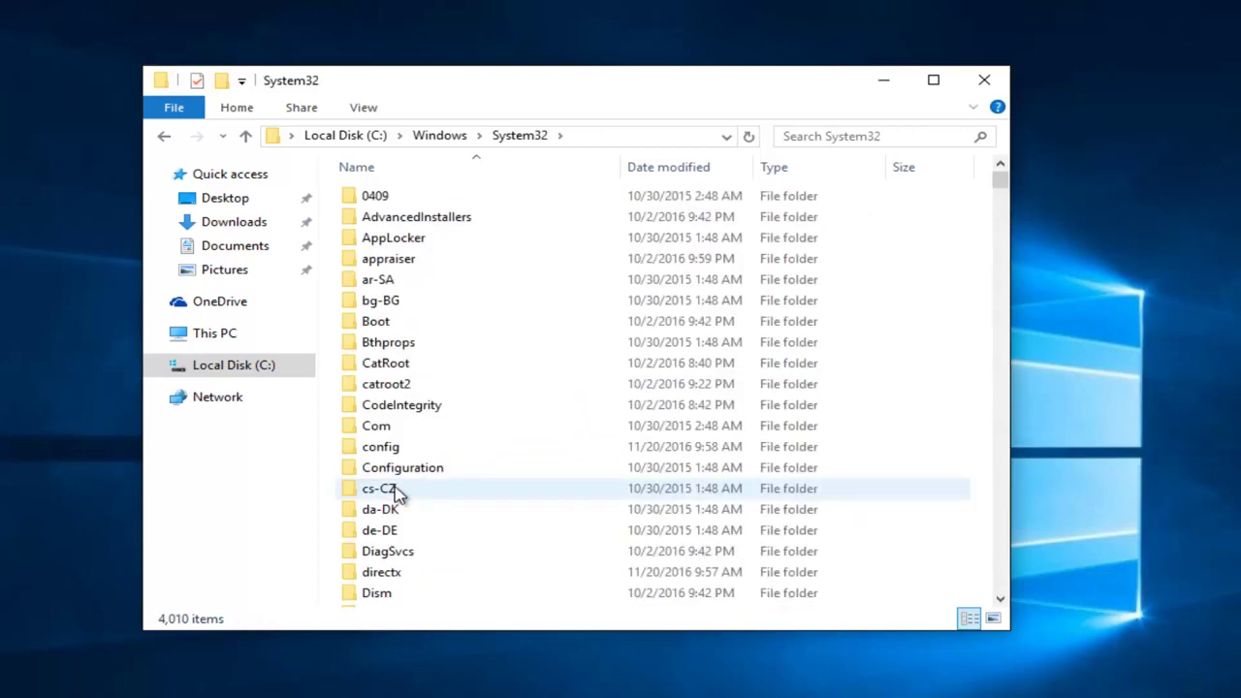
Step: Drag the desktop D3DCompiler_43.dll into System32, replacing the existing file with administrator permission
{"action": "left_click_drag", "start_coordinate": [999, 186], "coordinate": [1000, 305]}
{"action": "scroll", "coordinate": [369, 271], "scroll_direction": "up", "scroll_amount": 1}
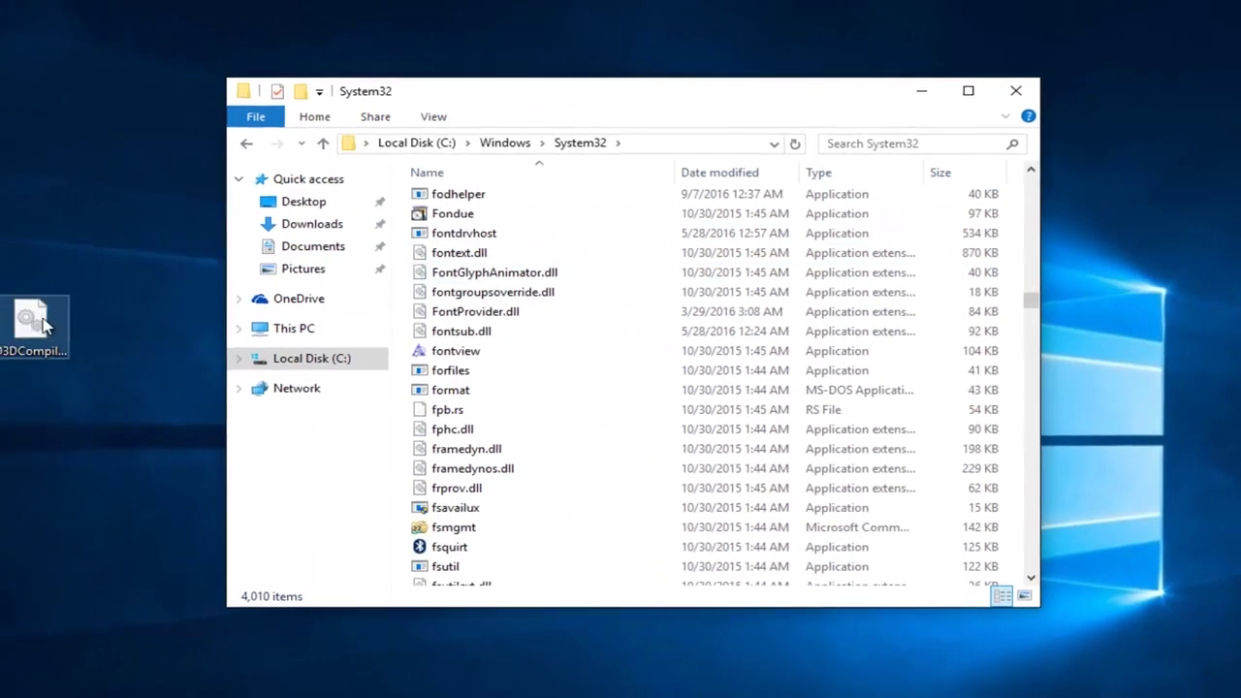
{"action": "left_click", "coordinate": [88, 330]}
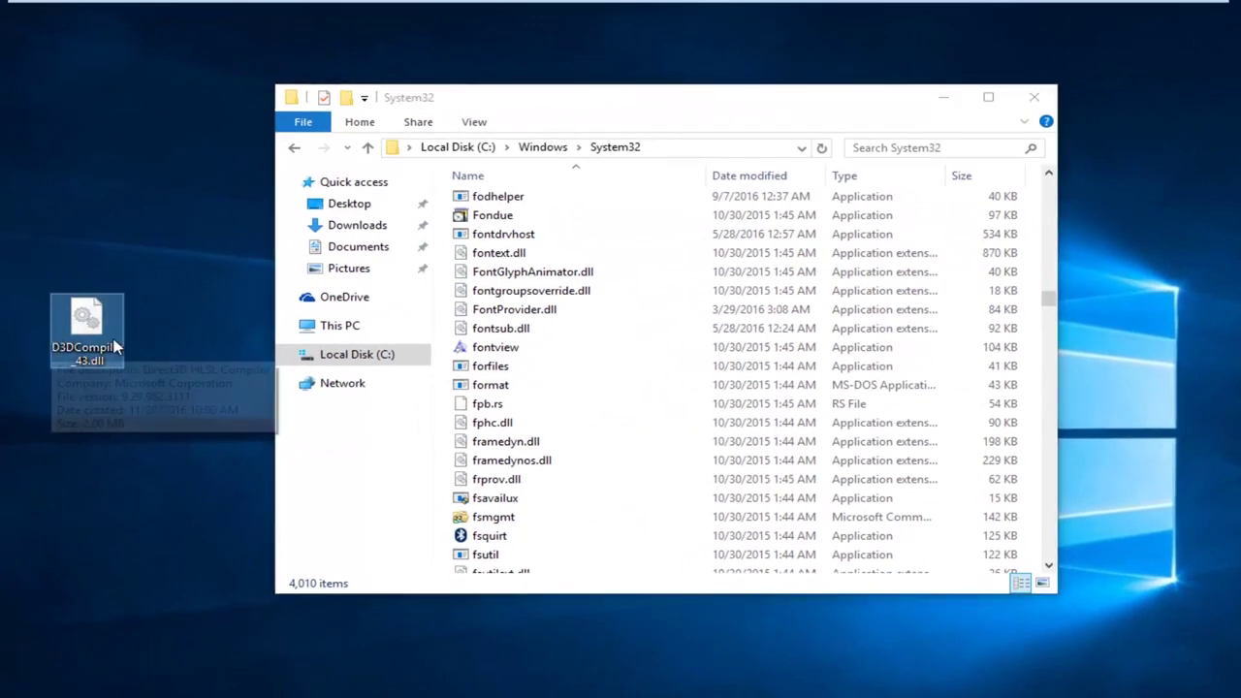
{"action": "left_click_drag", "start_coordinate": [102, 356], "coordinate": [577, 312]}
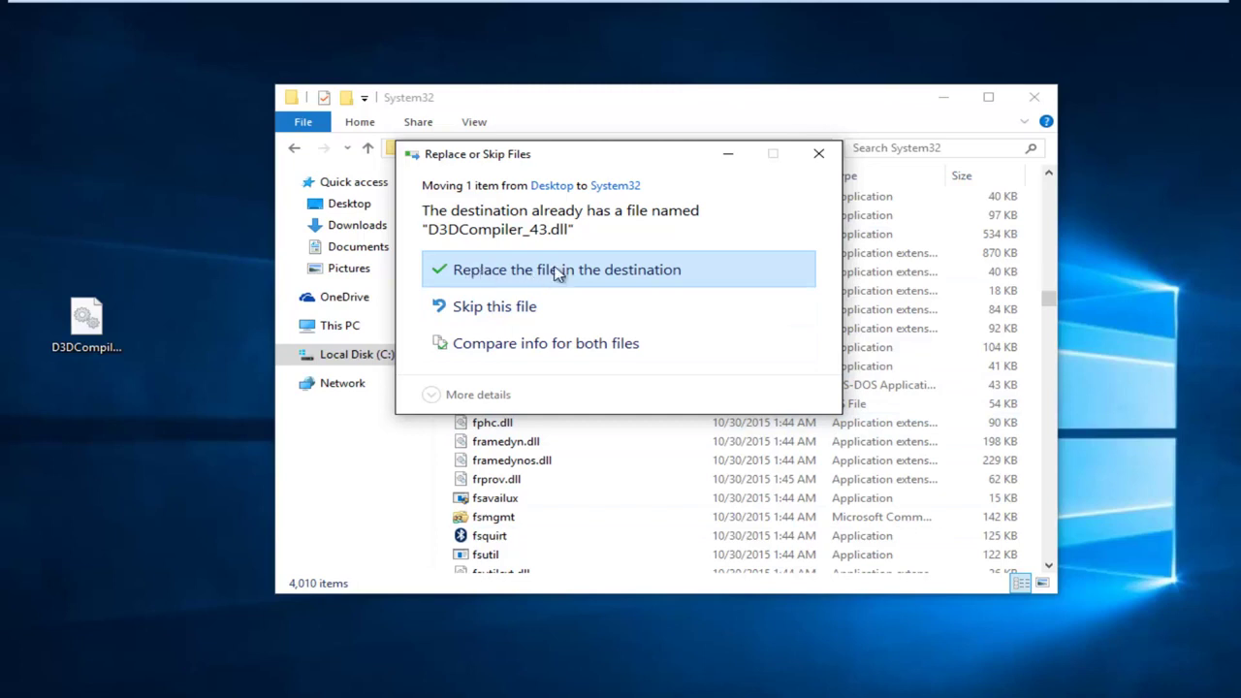
{"action": "left_click", "coordinate": [579, 271]}
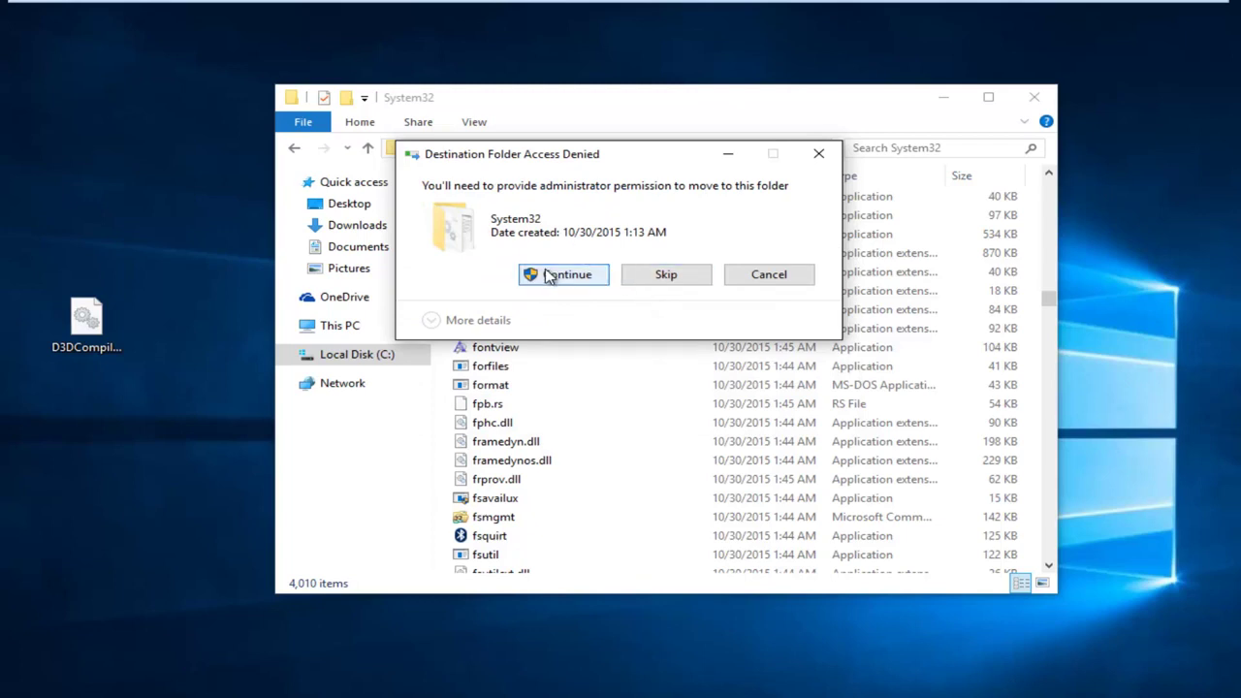
{"action": "left_click", "coordinate": [570, 277]}
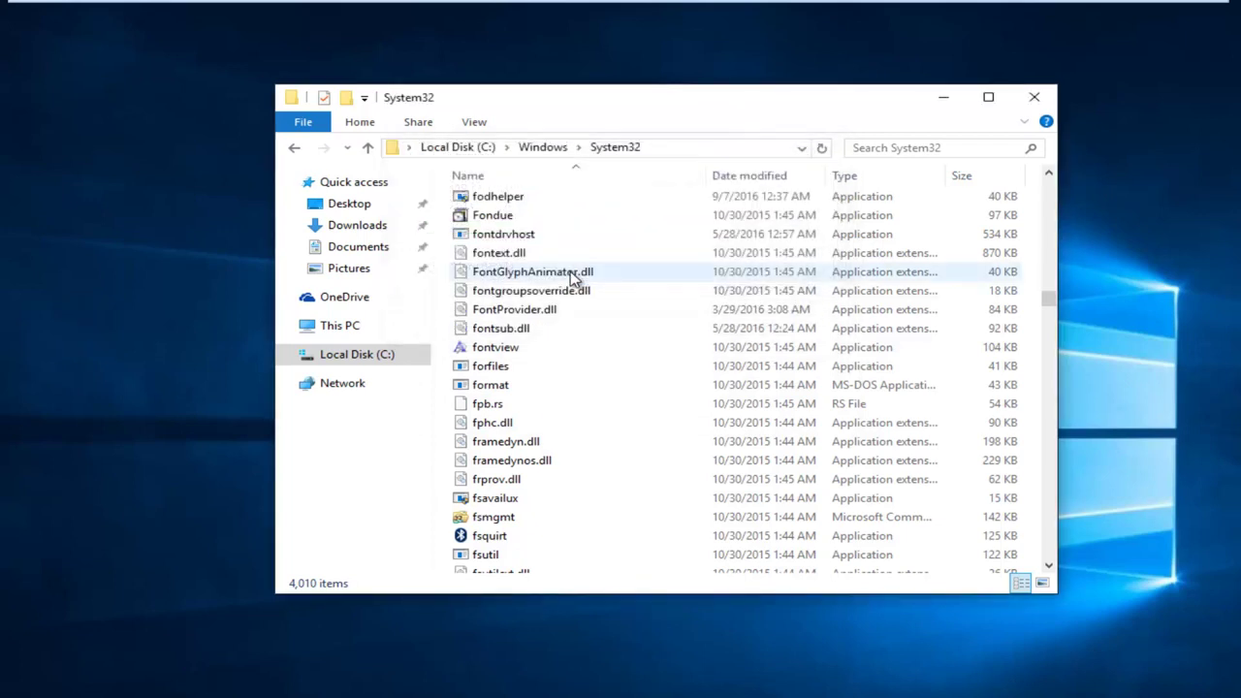
{"action": "mouse_move", "coordinate": [583, 283]}
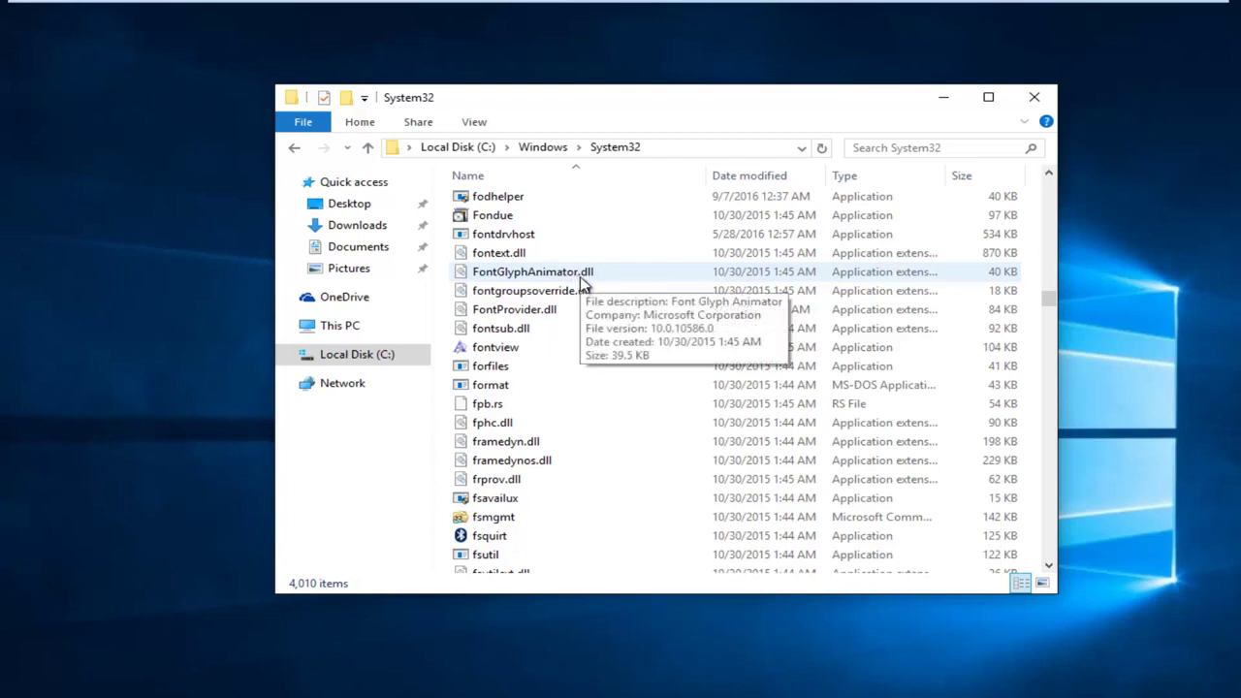